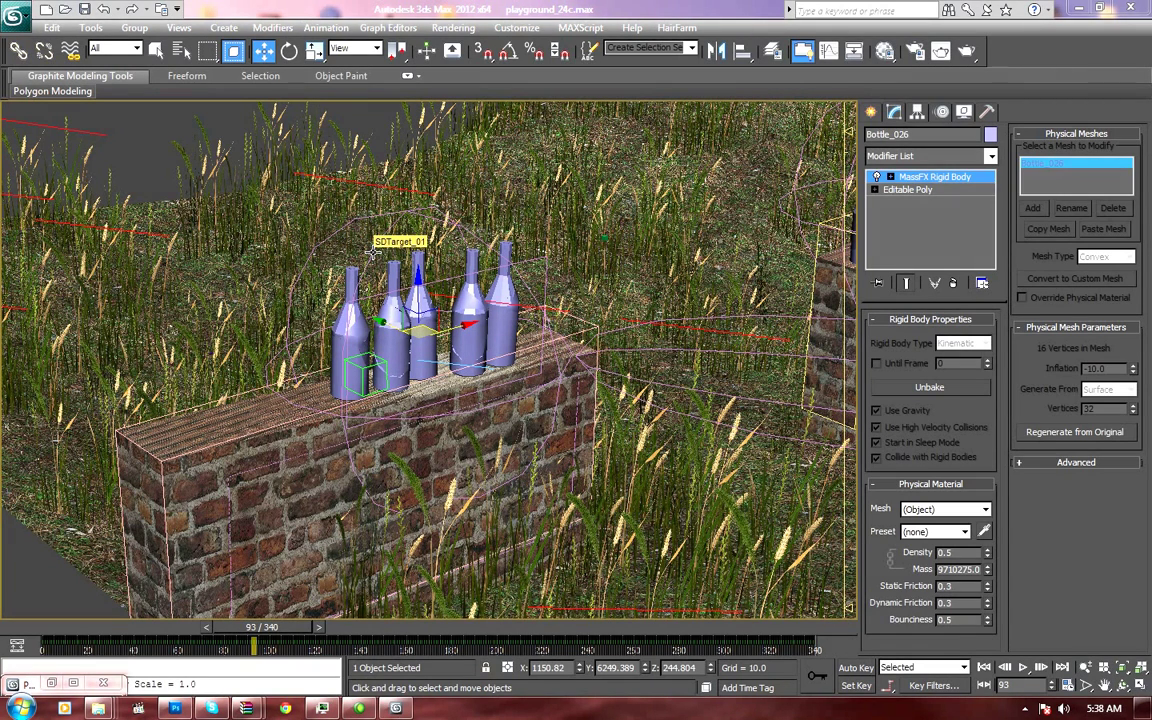
Step: Select the SDTarget_01 deflector around the bottles and open Particle View on the Module Muzzle Flash event
{"action": "left_click", "coordinate": [372, 252]}
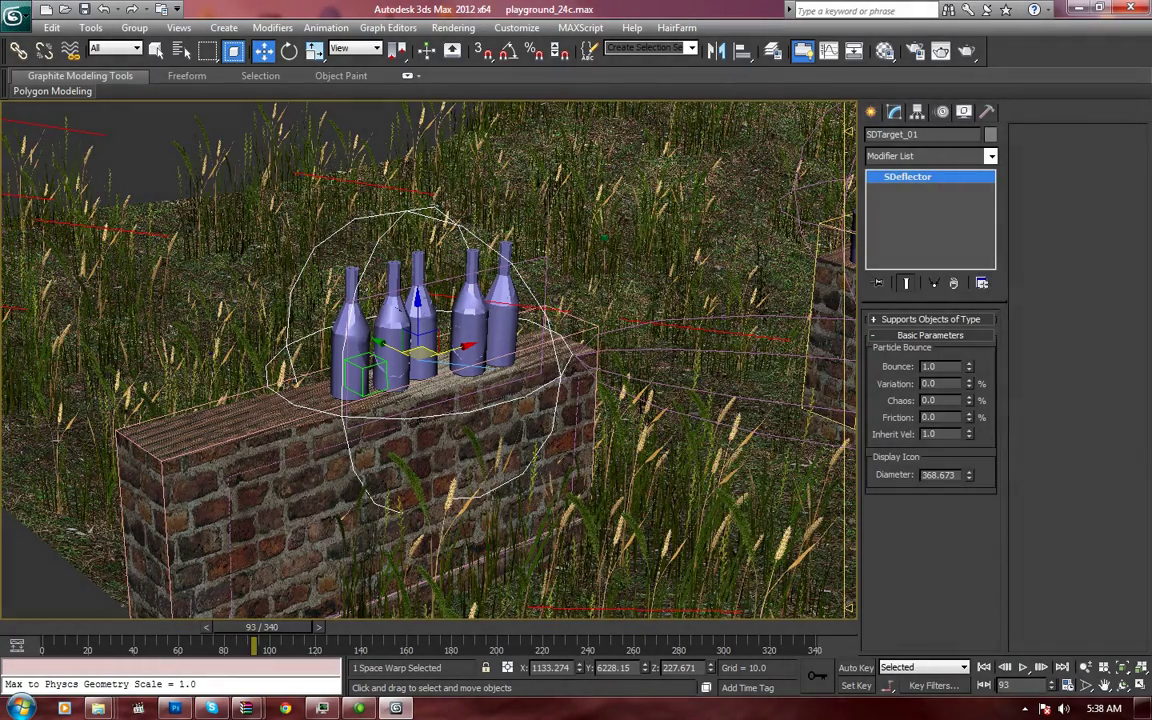
{"action": "key", "text": "6"}
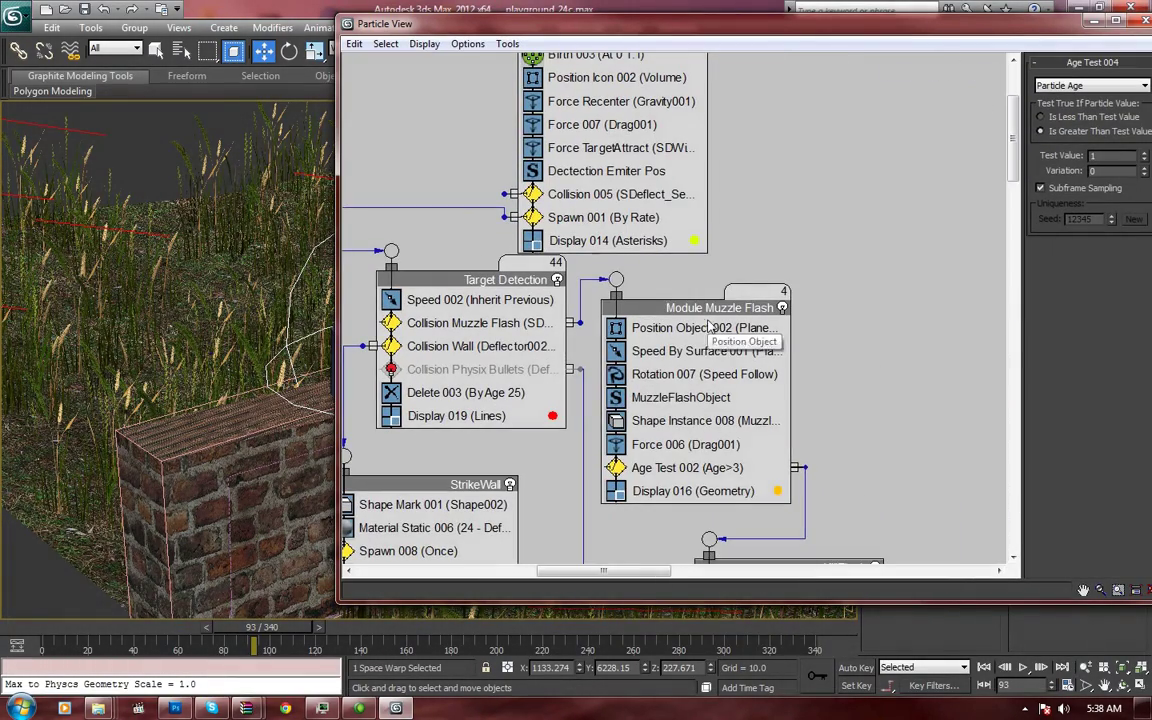
{"action": "middle_click_drag", "start_coordinate": [838, 447], "coordinate": [859, 302]}
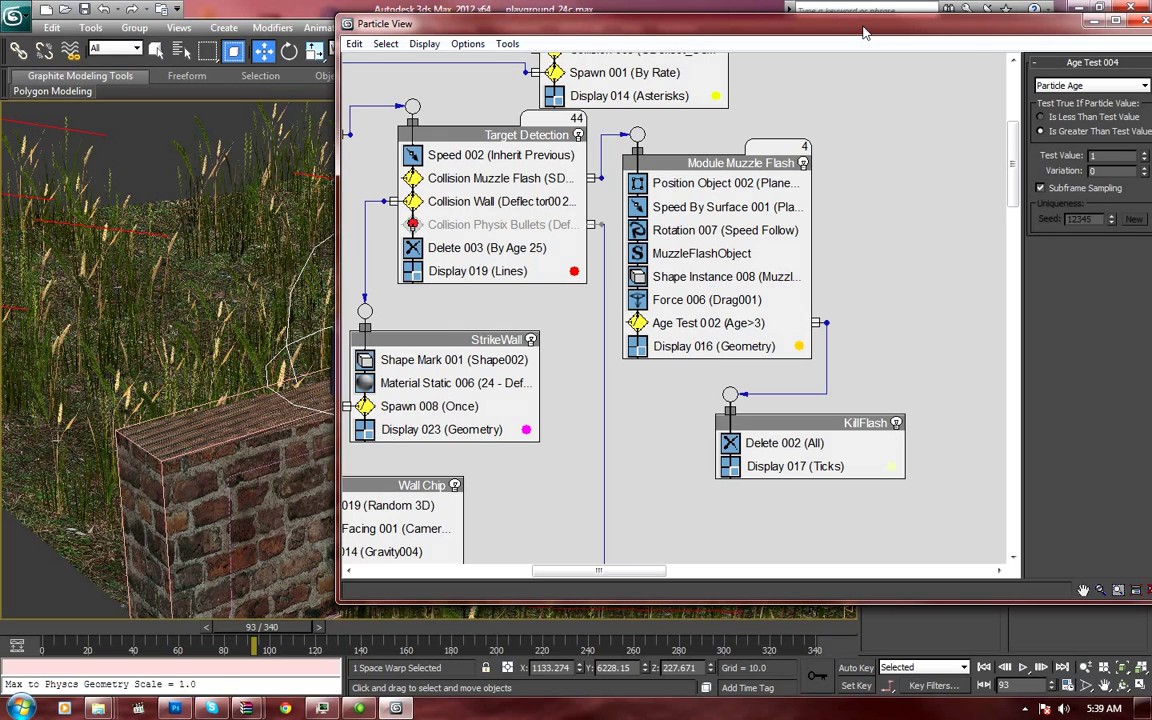
{"action": "left_click_drag", "start_coordinate": [869, 38], "coordinate": [875, 47]}
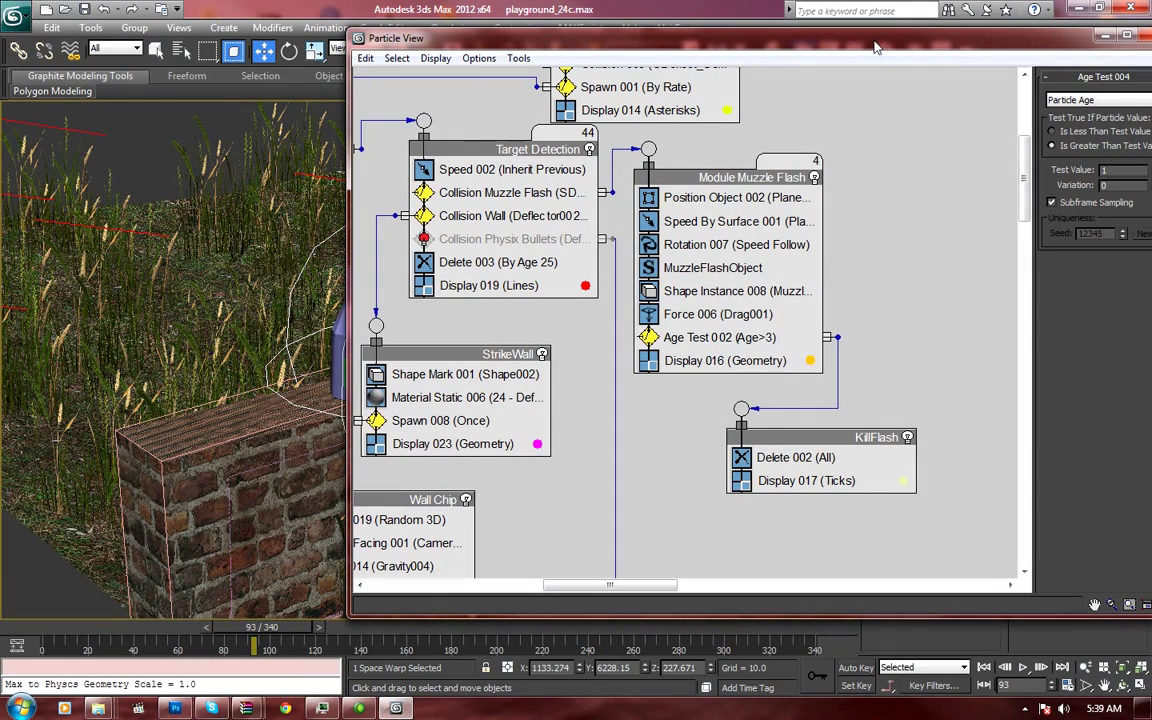
Step: Open the MuzzleFlashObject operator's script for review, then close it and minimise Particle View
{"action": "left_click", "coordinate": [713, 267]}
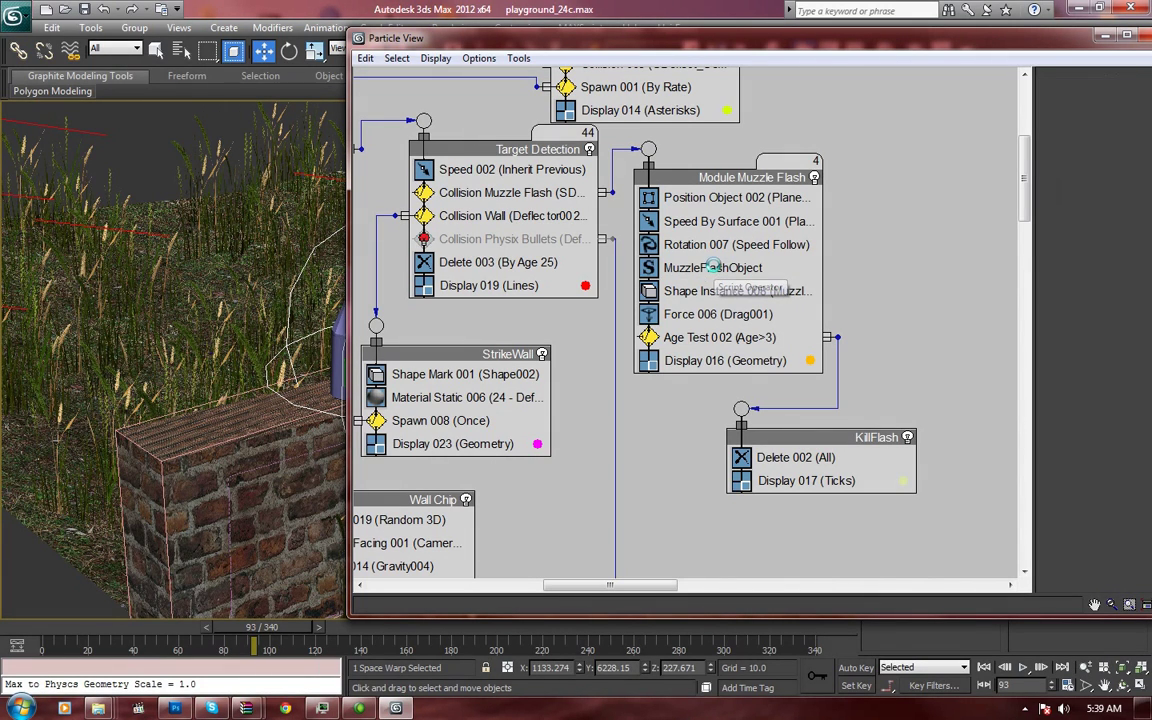
{"action": "left_click", "coordinate": [1092, 101]}
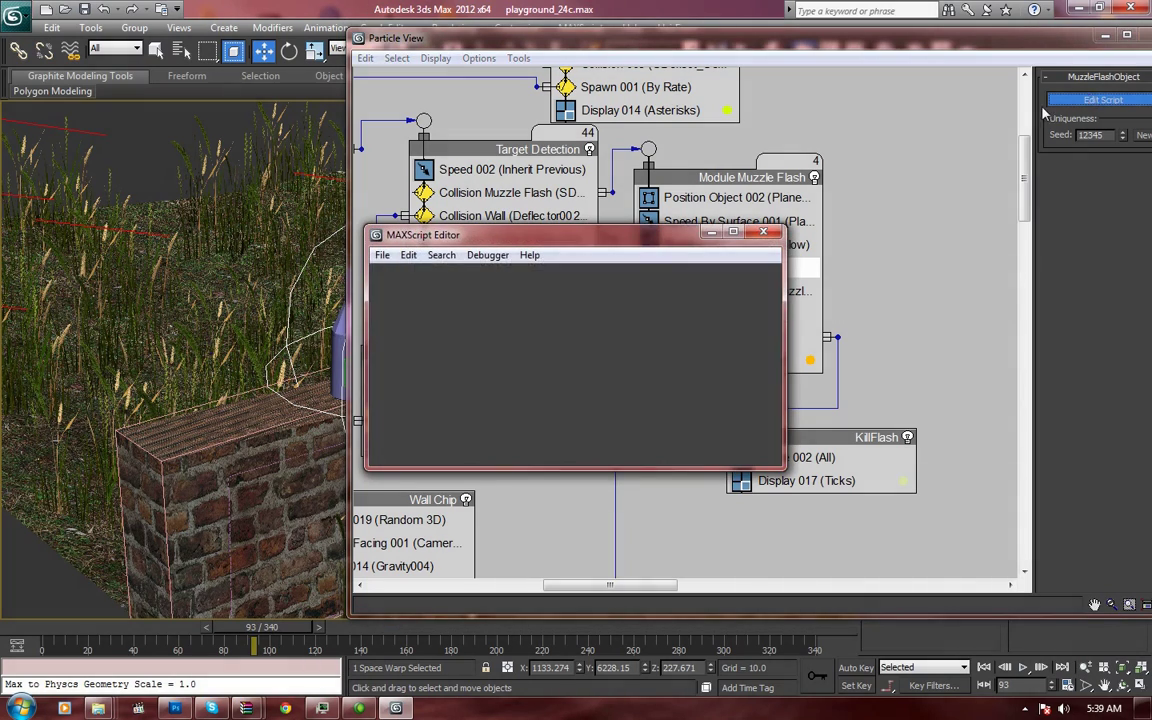
{"action": "mouse_move", "coordinate": [777, 304]}
{"action": "left_mouse_down"}
{"action": "mouse_move", "coordinate": [786, 402]}
{"action": "mouse_move", "coordinate": [778, 300]}
{"action": "left_mouse_up"}
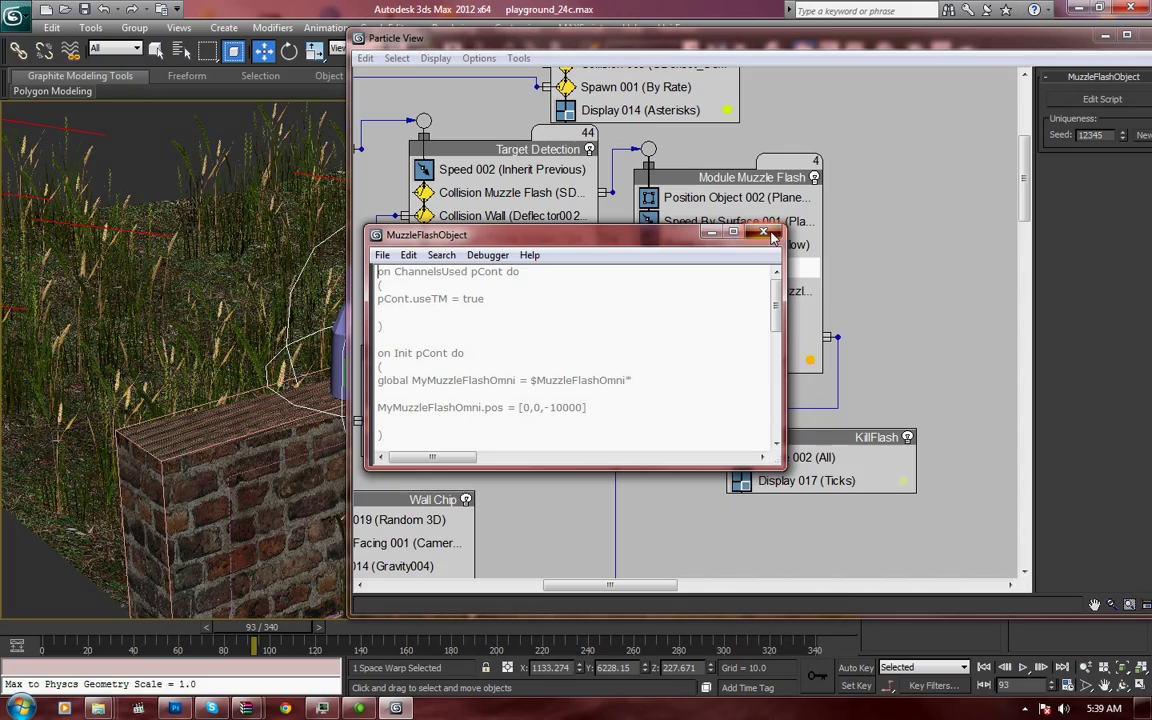
{"action": "left_click", "coordinate": [765, 233]}
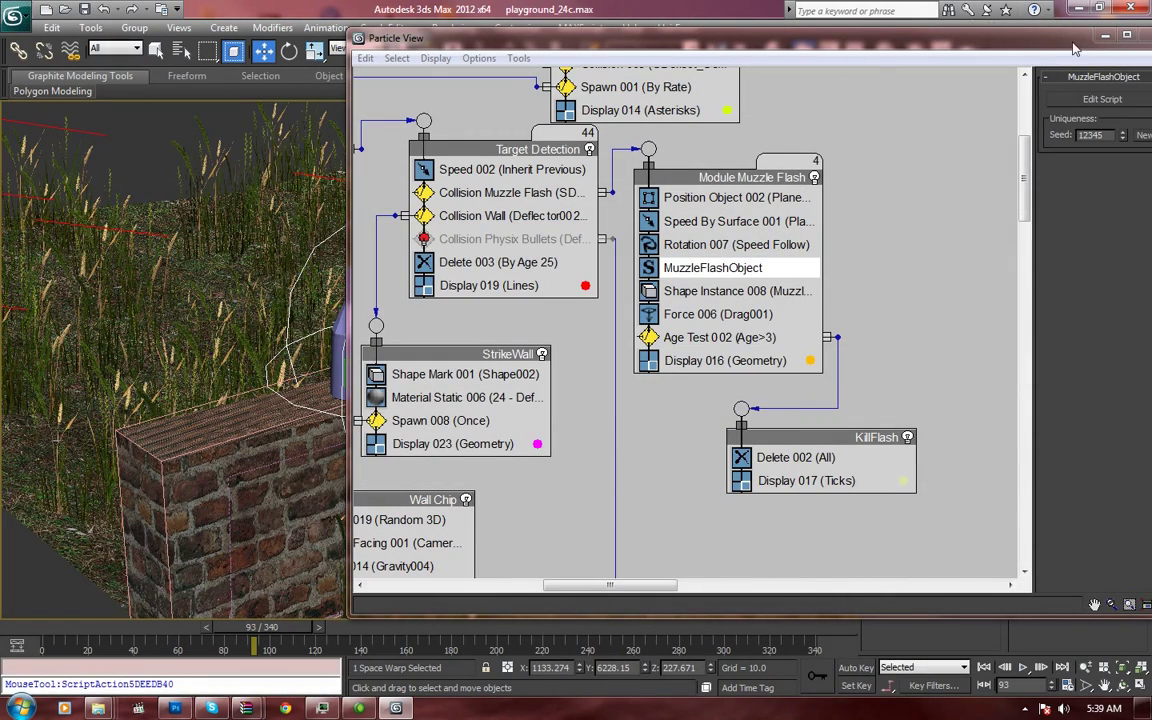
{"action": "left_click", "coordinate": [1105, 36]}
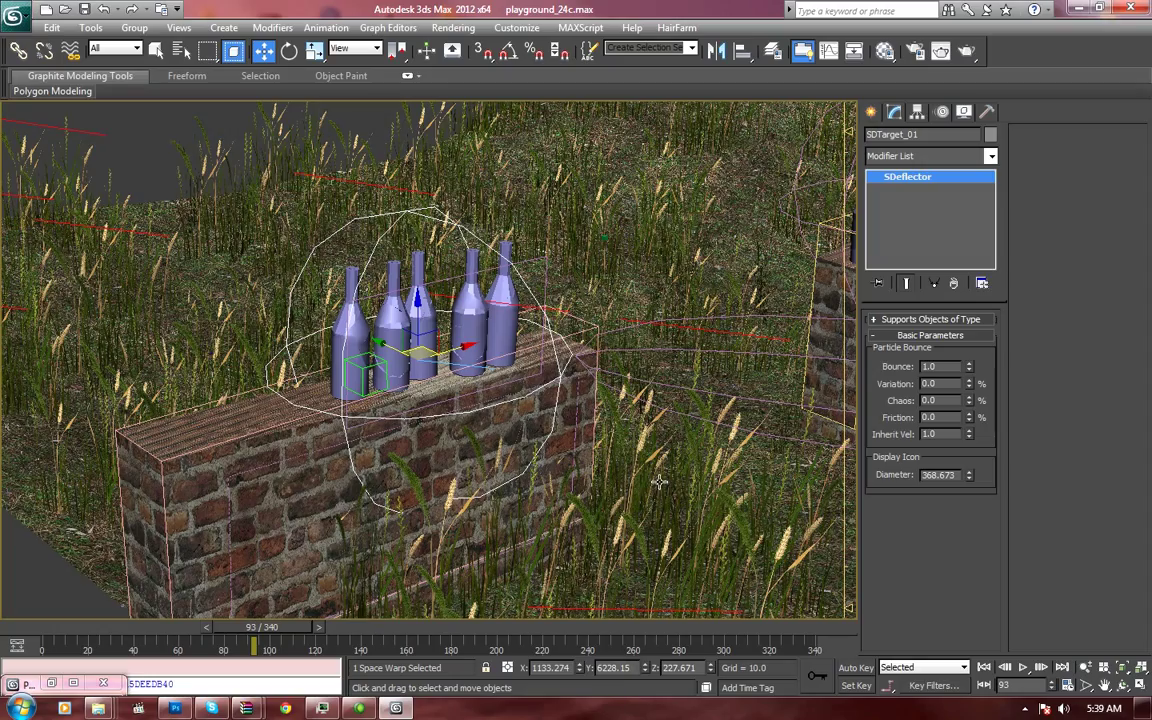
Step: Examine the bottles on the front wall and the spherical deflector surrounding them
{"action": "middle_click_drag", "start_coordinate": [659, 482], "coordinate": [596, 543]}
{"action": "scroll", "coordinate": [588, 499], "scroll_direction": "down", "scroll_amount": 5}
{"action": "right_click", "coordinate": [451, 449]}
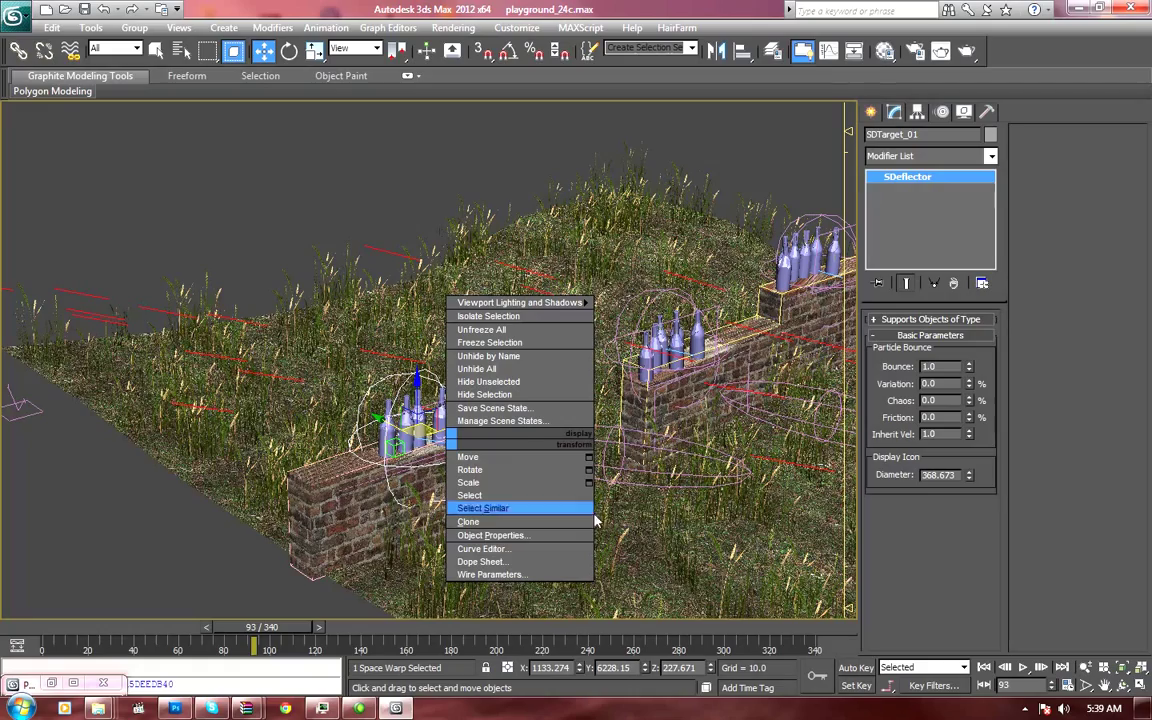
{"action": "left_click", "coordinate": [400, 441]}
{"action": "scroll", "coordinate": [420, 446], "scroll_direction": "up", "scroll_amount": 5}
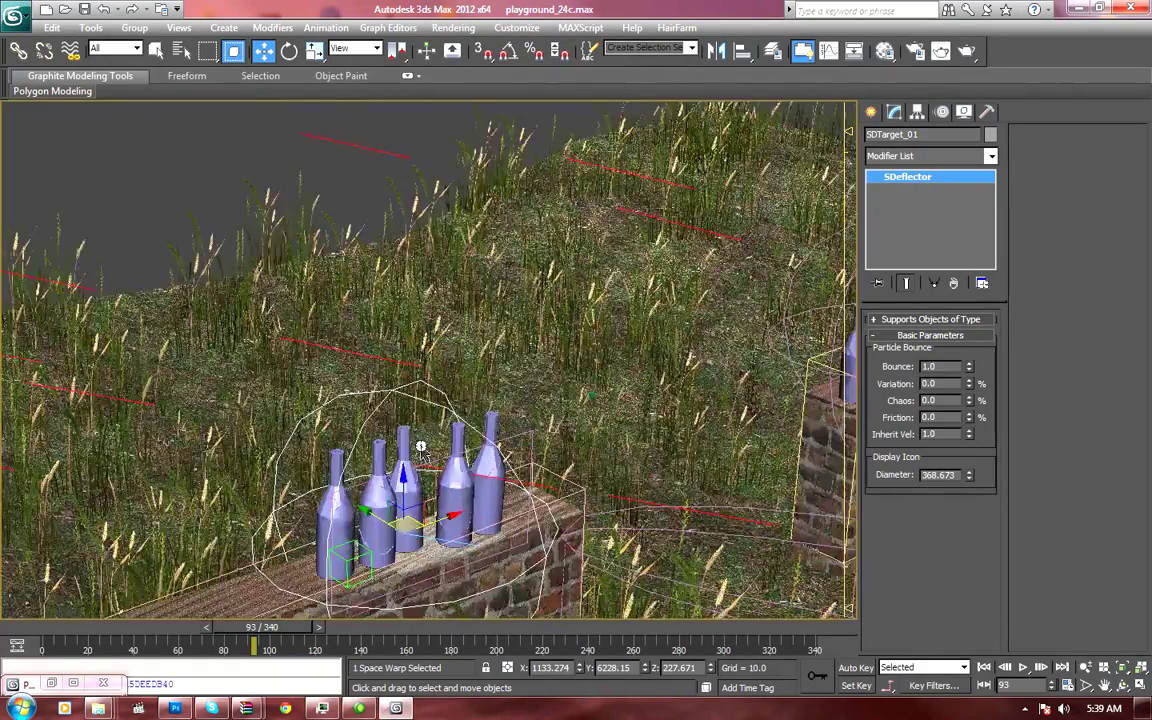
{"action": "middle_click_drag", "start_coordinate": [430, 502], "coordinate": [482, 392]}
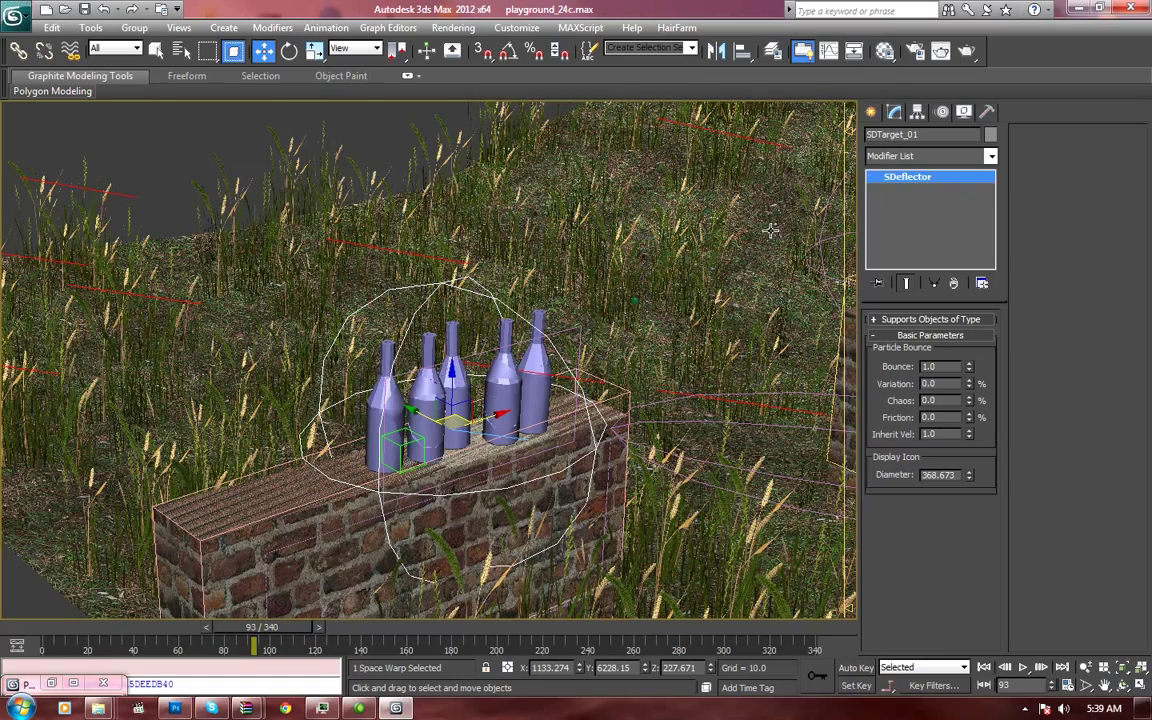
{"action": "left_click", "coordinate": [467, 355]}
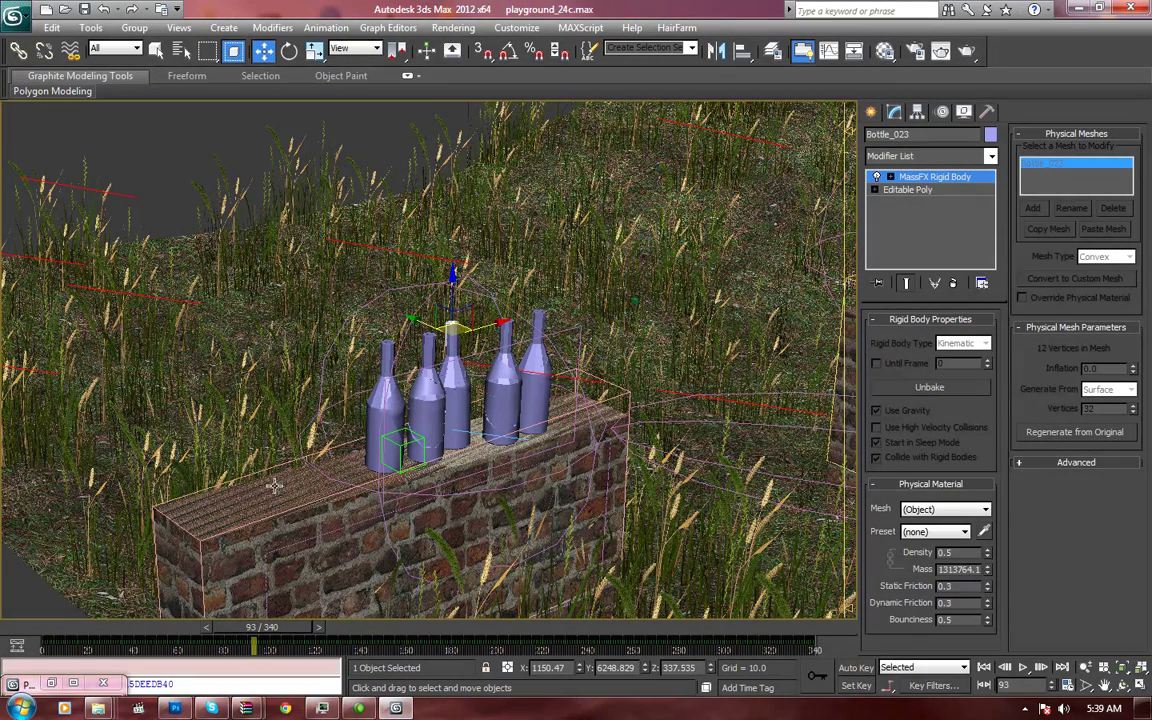
{"action": "left_click", "coordinate": [402, 234]}
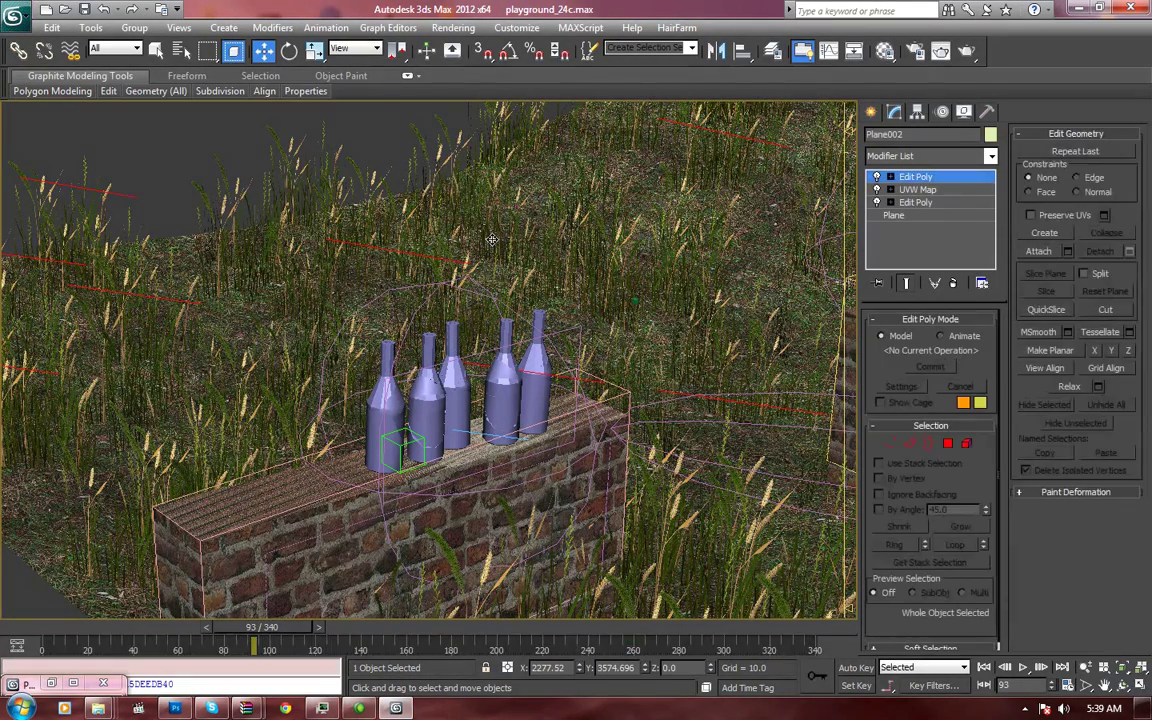
Step: Select Projectile_001 through Projectile_004 by name, using the search text "proj"
{"action": "key", "text": "h"}
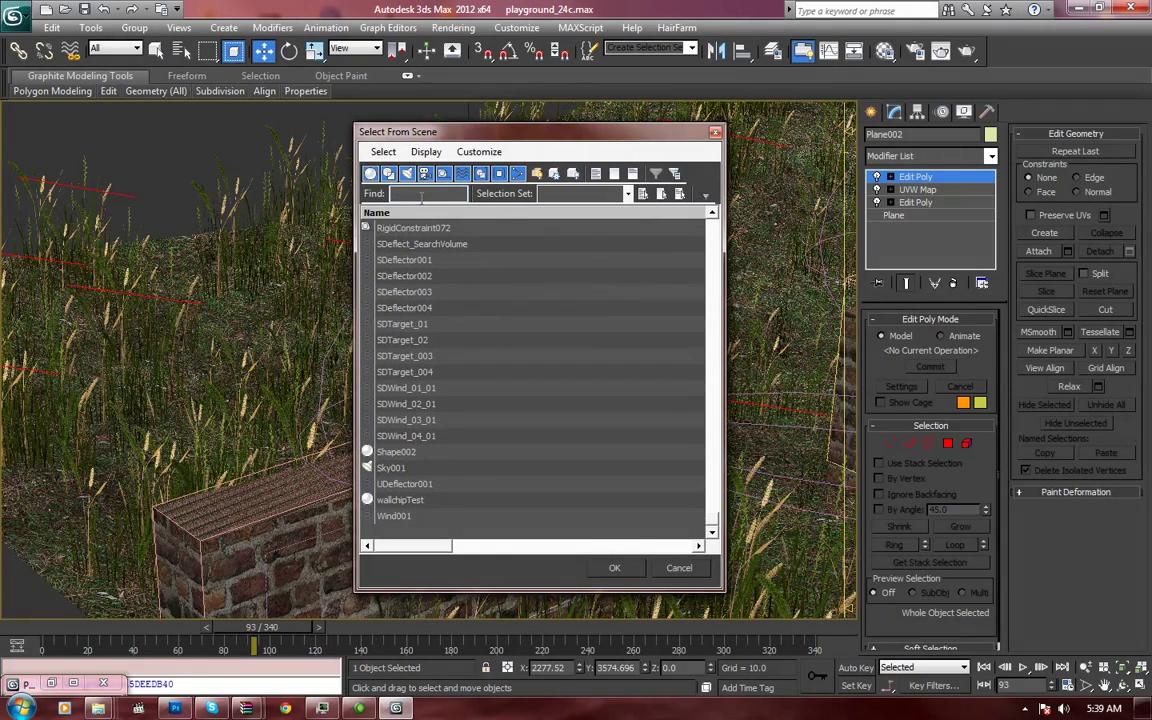
{"action": "type", "text": "proj"}
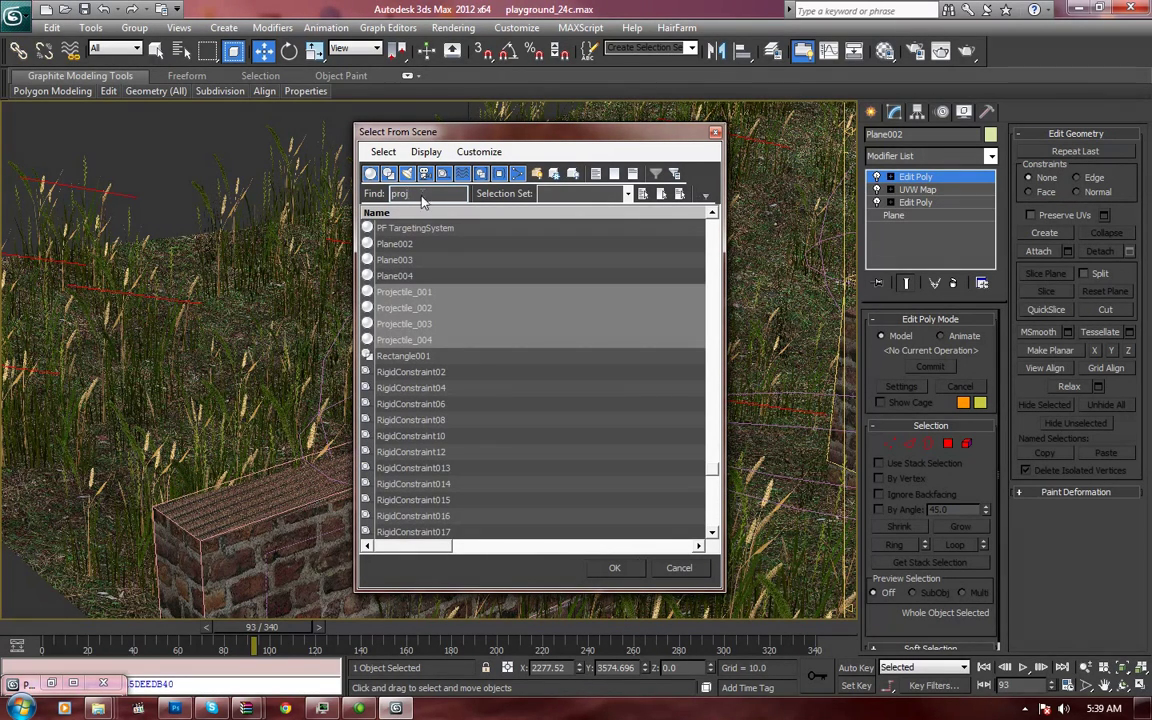
{"action": "left_click", "coordinate": [386, 292]}
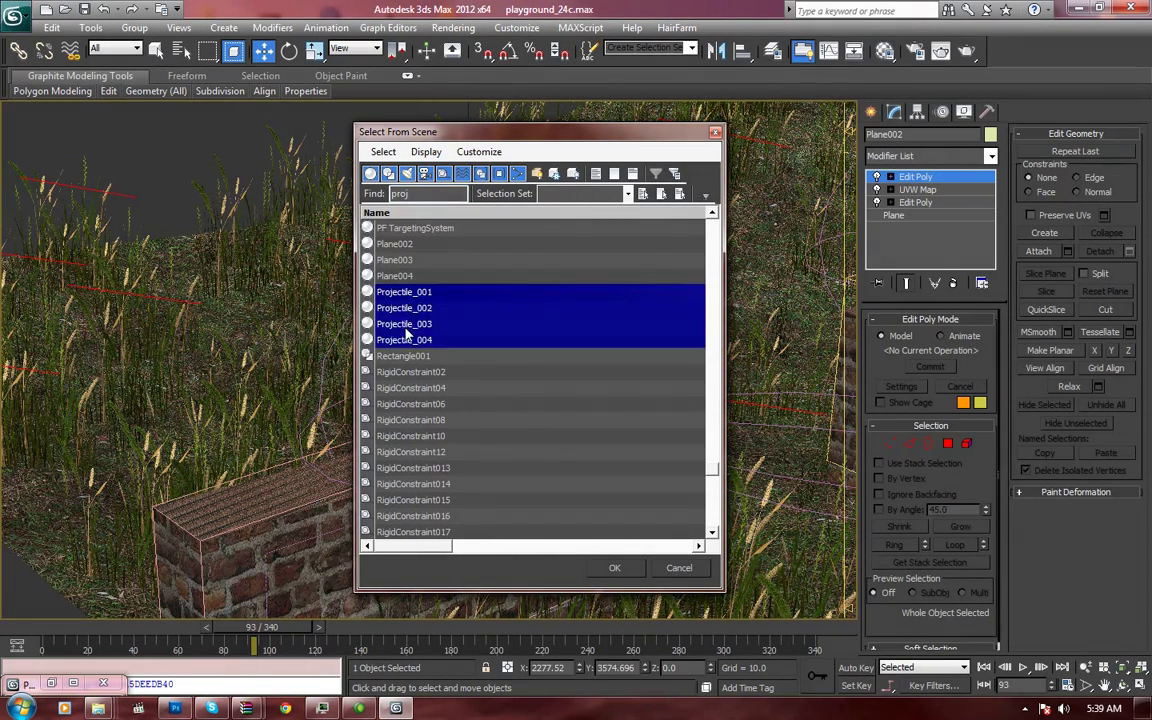
{"action": "left_click", "coordinate": [405, 342], "text": "shift"}
{"action": "left_click", "coordinate": [624, 571]}
{"action": "middle_click_drag", "start_coordinate": [542, 501], "coordinate": [530, 470]}
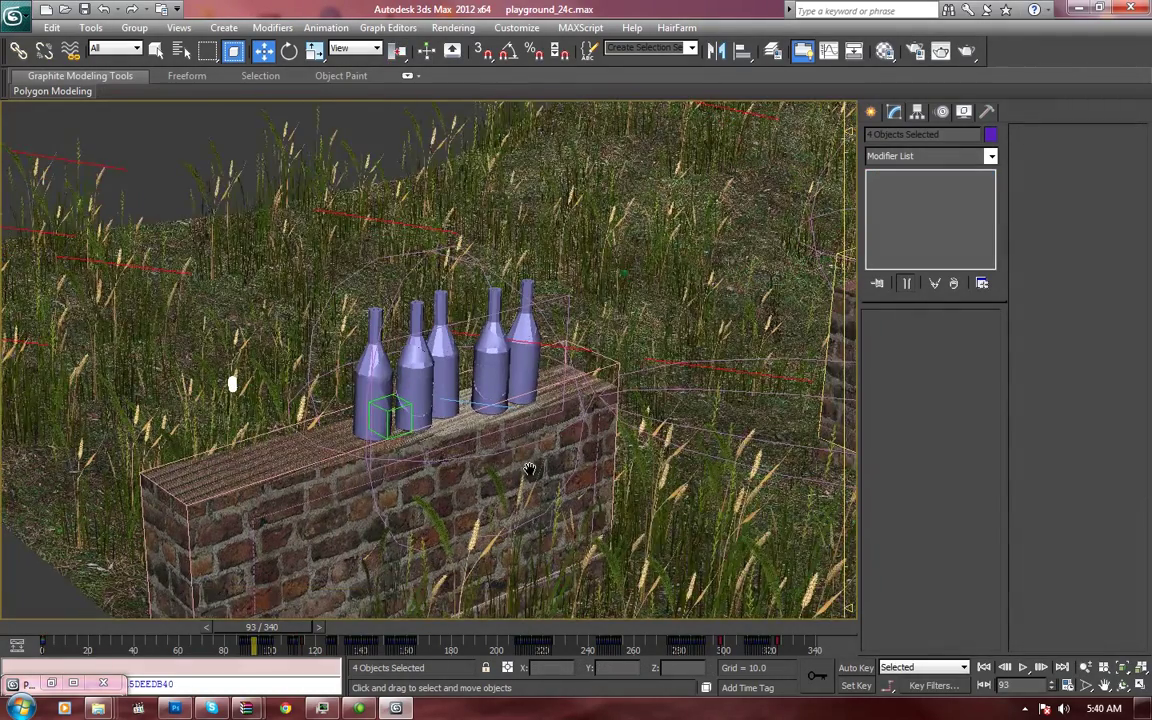
{"action": "key", "text": "h"}
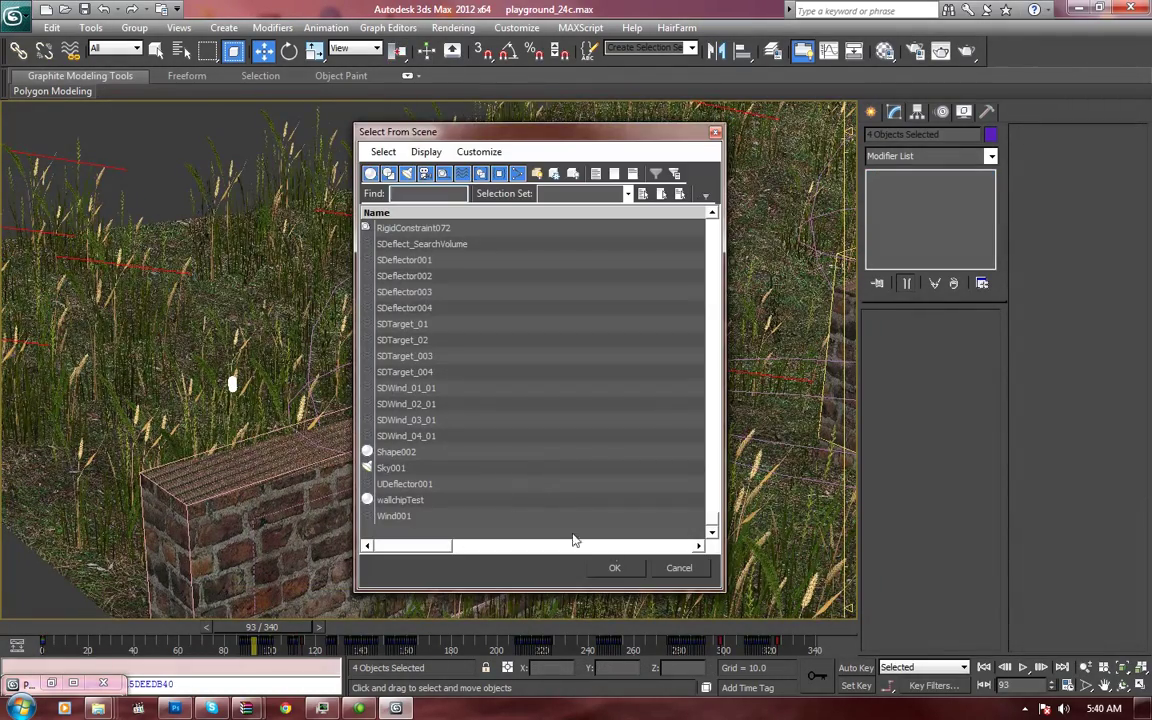
{"action": "left_click", "coordinate": [679, 567]}
Step: Examine where the four selected projectiles sit relative to the grass terrain, framing them and viewing the scene from the side
{"action": "scroll", "coordinate": [549, 502], "scroll_direction": "up", "scroll_amount": 3}
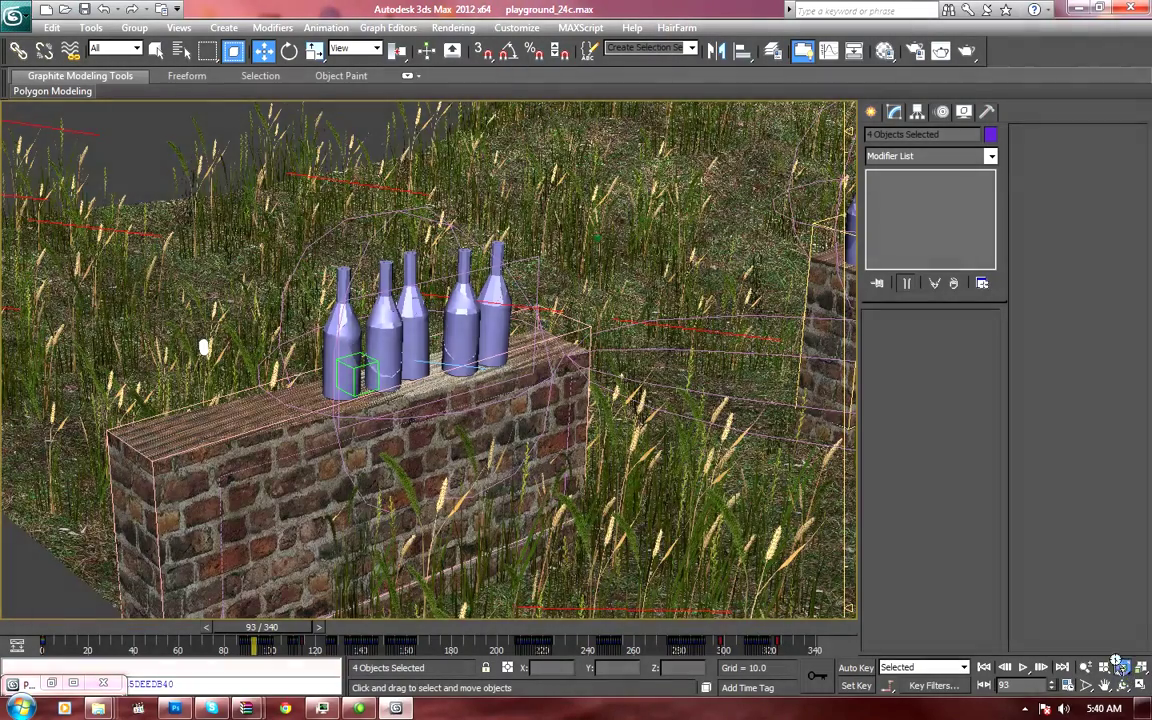
{"action": "scroll", "coordinate": [560, 458], "scroll_direction": "down", "scroll_amount": 10}
{"action": "middle_click_drag", "start_coordinate": [560, 458], "coordinate": [595, 449]}
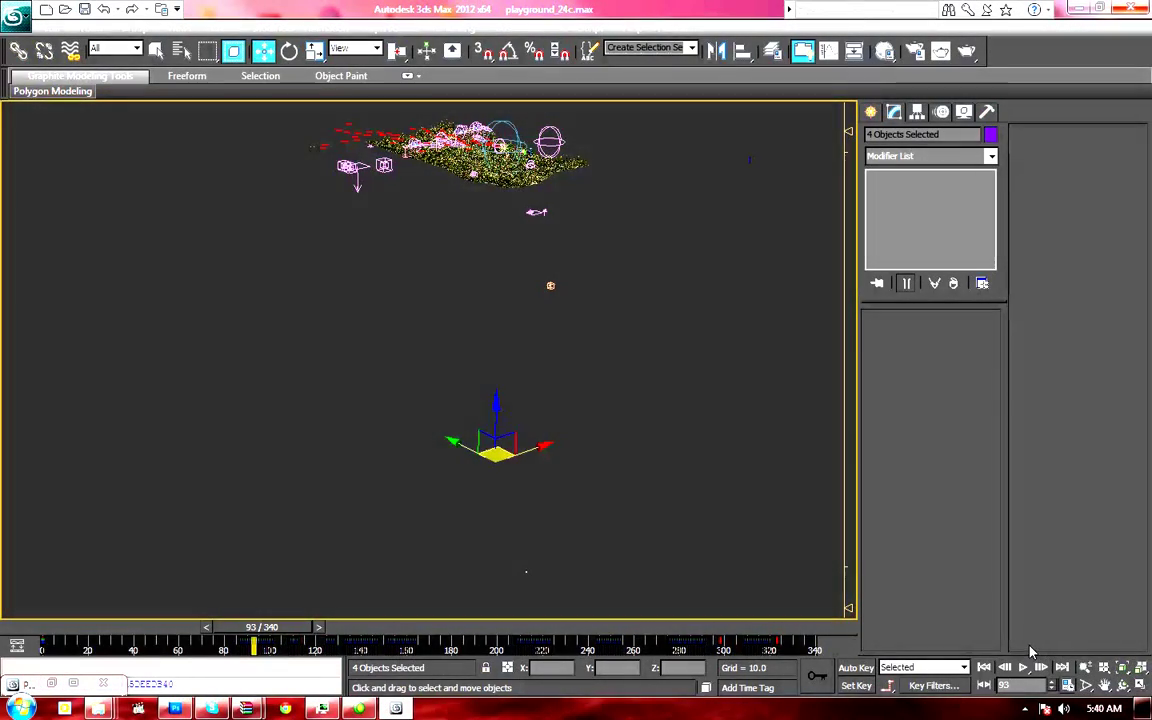
{"action": "left_click", "coordinate": [1086, 685]}
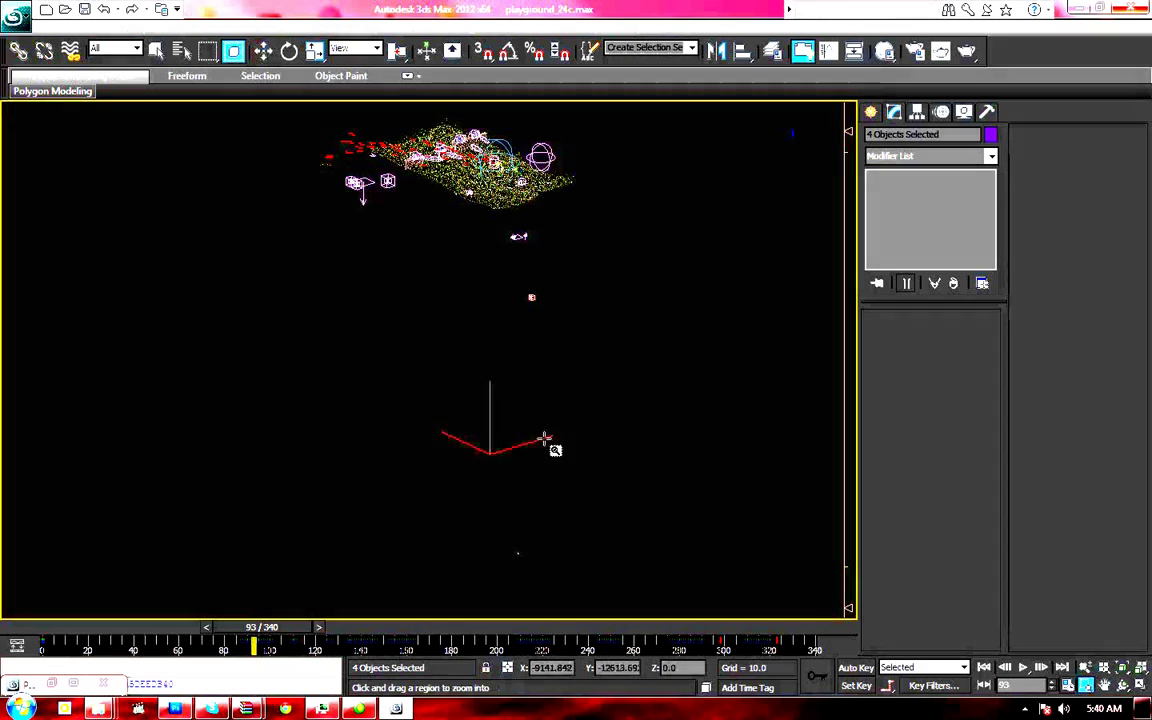
{"action": "left_click_drag", "start_coordinate": [535, 480], "coordinate": [470, 427]}
{"action": "left_click_drag", "start_coordinate": [336, 382], "coordinate": [268, 334]}
{"action": "left_click_drag", "start_coordinate": [456, 340], "coordinate": [413, 295]}
{"action": "left_click_drag", "start_coordinate": [499, 437], "coordinate": [436, 384]}
{"action": "left_click_drag", "start_coordinate": [435, 508], "coordinate": [386, 429]}
{"action": "left_click_drag", "start_coordinate": [481, 418], "coordinate": [425, 381]}
{"action": "left_click_drag", "start_coordinate": [468, 459], "coordinate": [438, 432]}
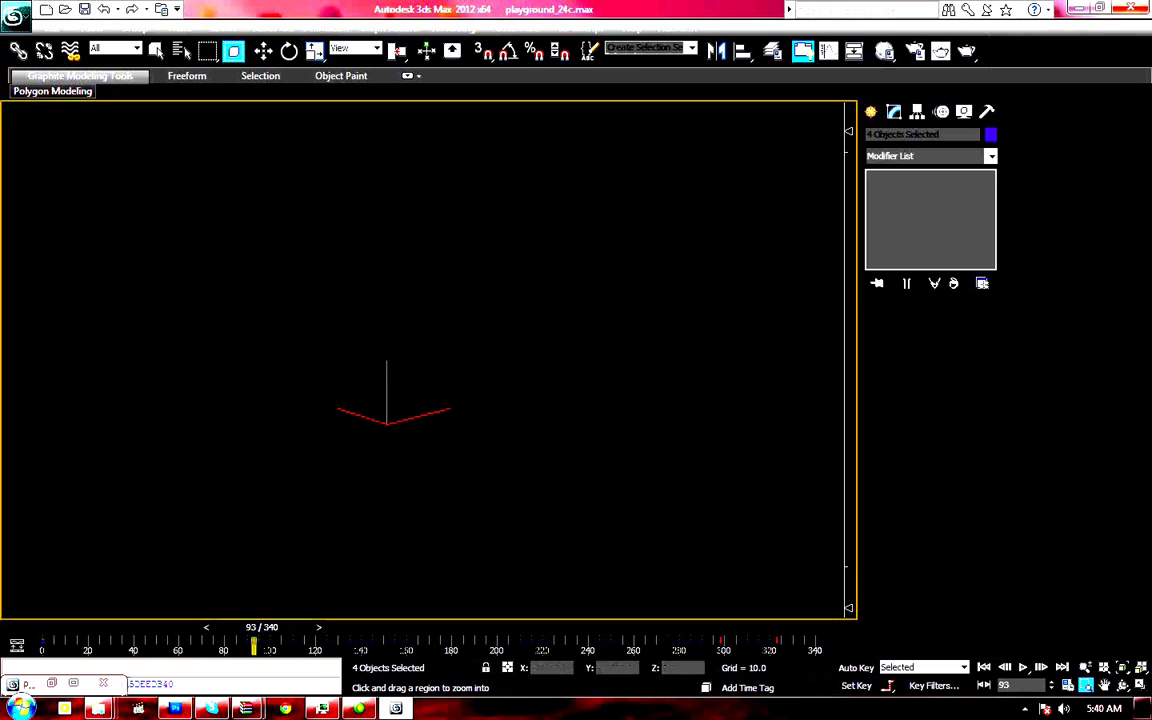
{"action": "left_click", "coordinate": [1121, 670]}
{"action": "left_click", "coordinate": [1123, 671]}
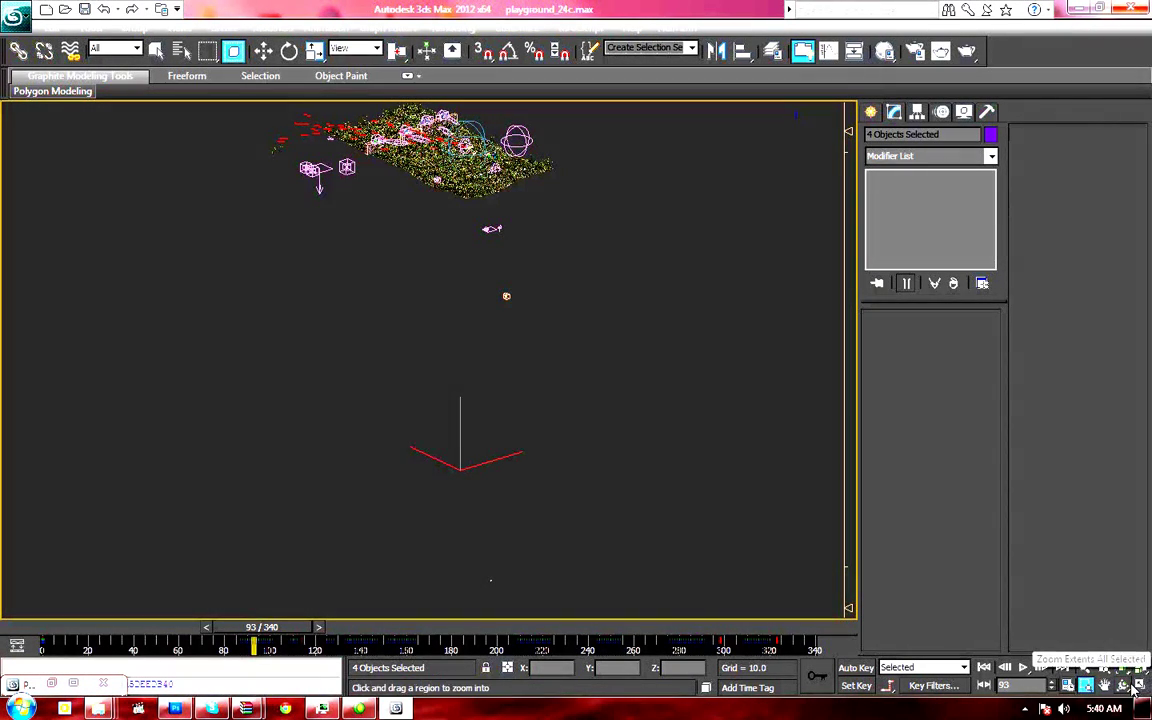
{"action": "left_click", "coordinate": [1122, 685]}
{"action": "left_click_drag", "start_coordinate": [458, 393], "coordinate": [515, 424]}
{"action": "key", "text": "w"}
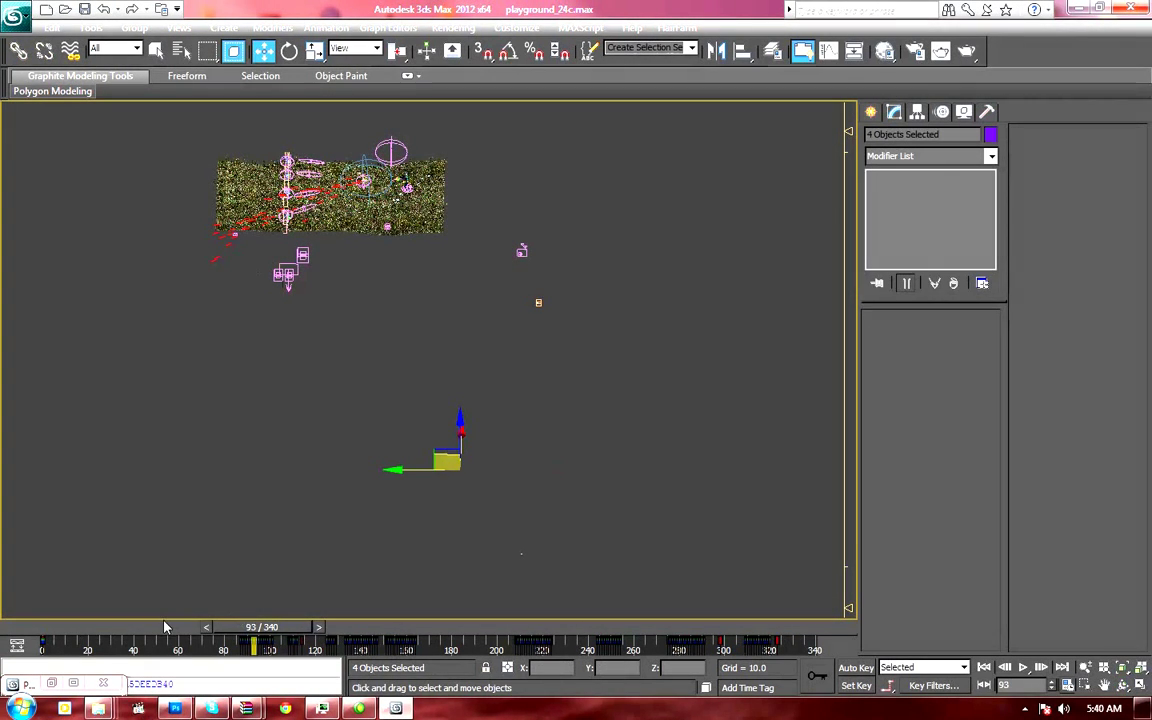
Step: Go to frame 46, select Projectile_003 below the scene and frame it in the viewport
{"action": "left_click", "coordinate": [163, 628]}
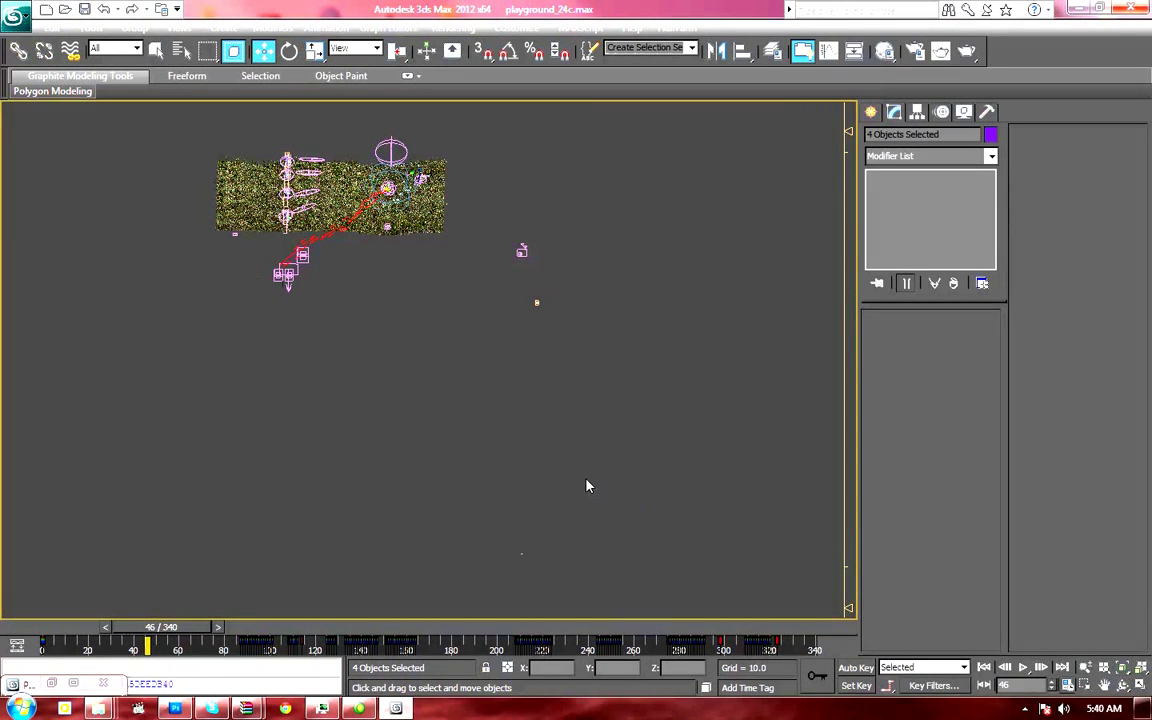
{"action": "left_click", "coordinate": [1123, 670]}
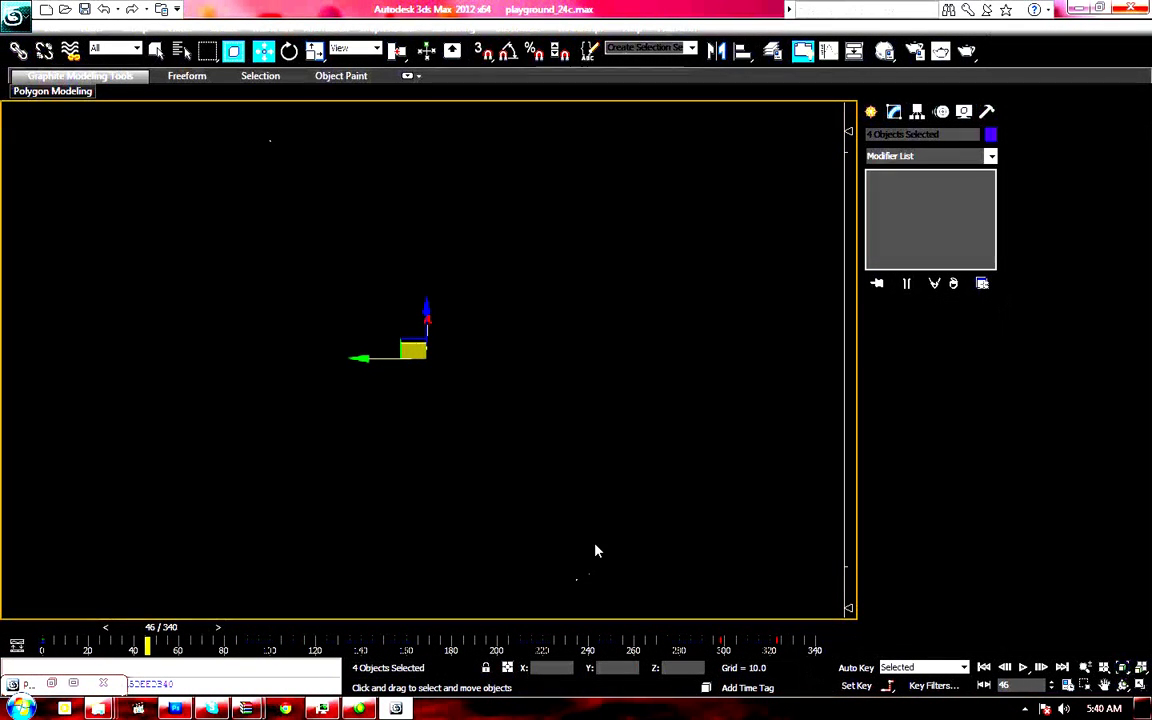
{"action": "left_click_drag", "start_coordinate": [547, 569], "coordinate": [581, 609]}
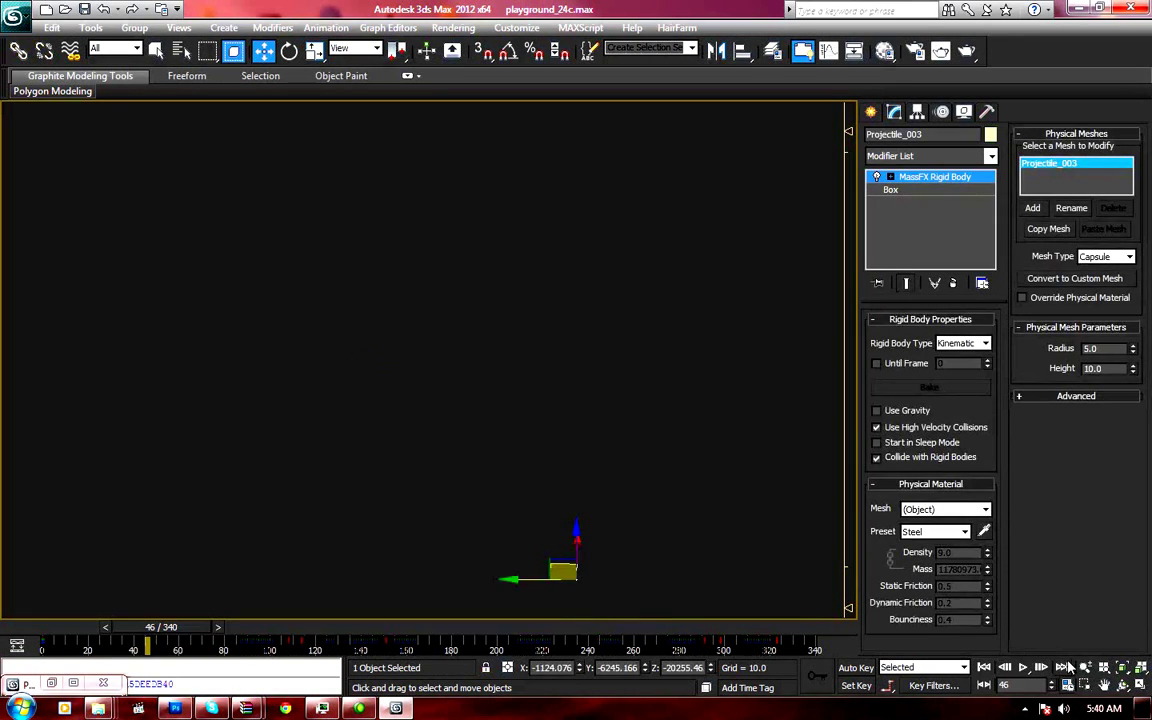
{"action": "left_click", "coordinate": [1122, 673]}
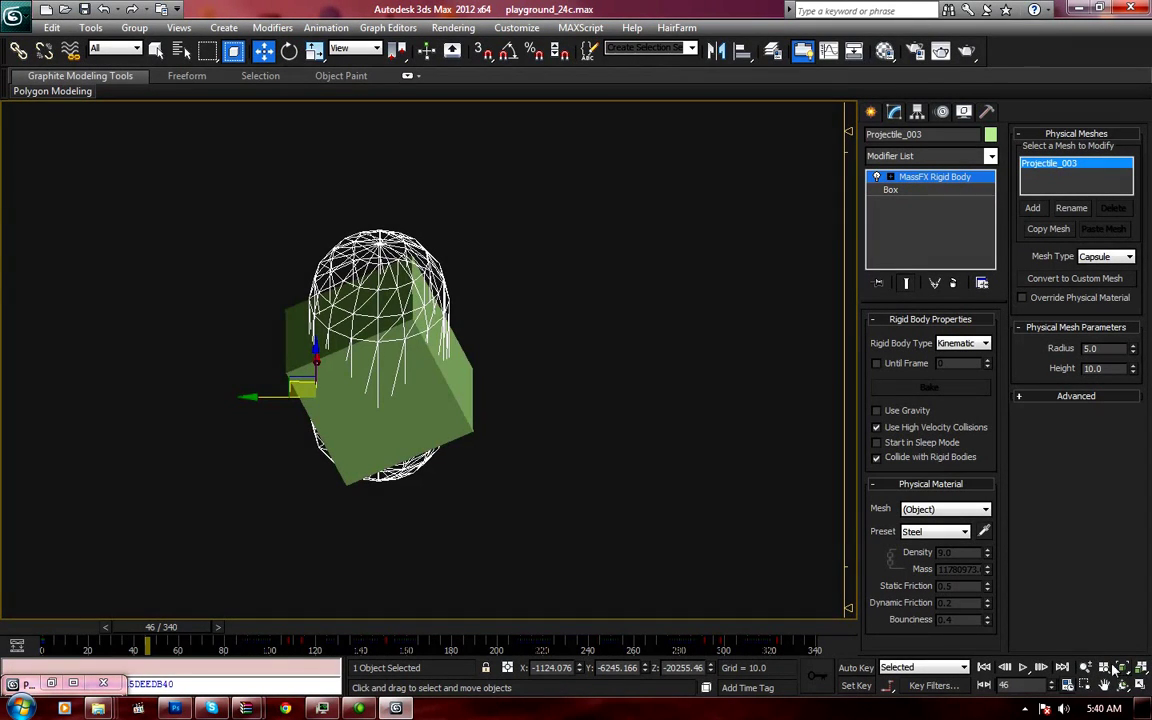
Step: Inspect Projectile_003's box and capsule physical mesh from another angle while scrubbing the timeline to frame 85
{"action": "left_click", "coordinate": [1122, 685]}
{"action": "left_click_drag", "start_coordinate": [366, 314], "coordinate": [409, 321]}
{"action": "left_click", "coordinate": [41, 630]}
{"action": "left_click_drag", "start_coordinate": [54, 631], "coordinate": [82, 630]}
{"action": "mouse_move", "coordinate": [218, 628]}
{"action": "left_mouse_down"}
{"action": "mouse_move", "coordinate": [257, 628]}
{"action": "mouse_move", "coordinate": [238, 628]}
{"action": "left_mouse_up"}
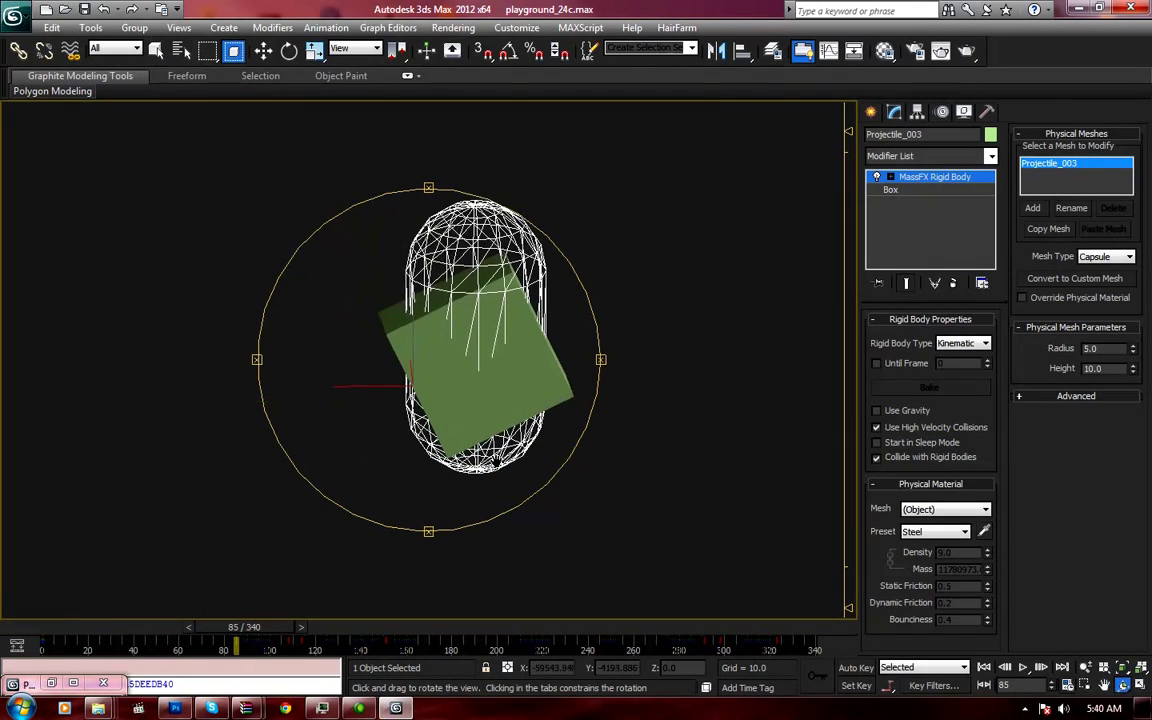
Step: Select the two neighbouring projectiles below the scene together and turn on their Trajectory display
{"action": "scroll", "coordinate": [490, 451], "scroll_direction": "down", "scroll_amount": 10}
{"action": "left_click_drag", "start_coordinate": [487, 449], "coordinate": [434, 429]}
{"action": "key", "text": "w"}
{"action": "left_click_drag", "start_coordinate": [540, 350], "coordinate": [590, 405]}
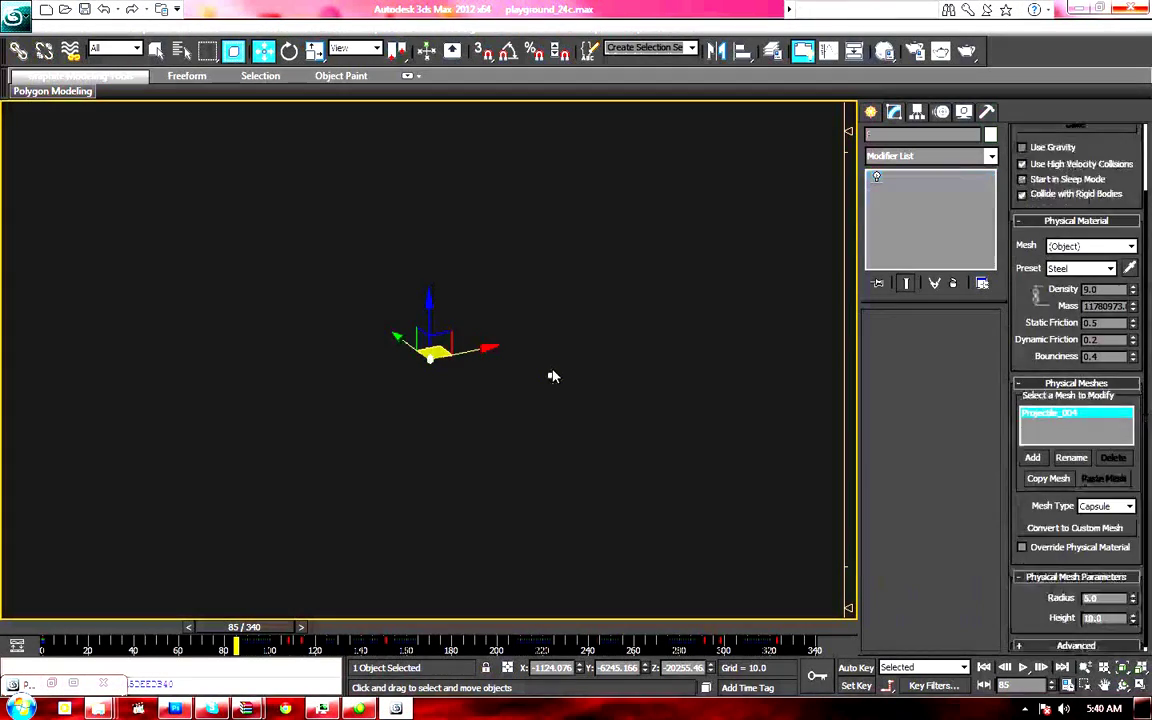
{"action": "left_click", "coordinate": [550, 376]}
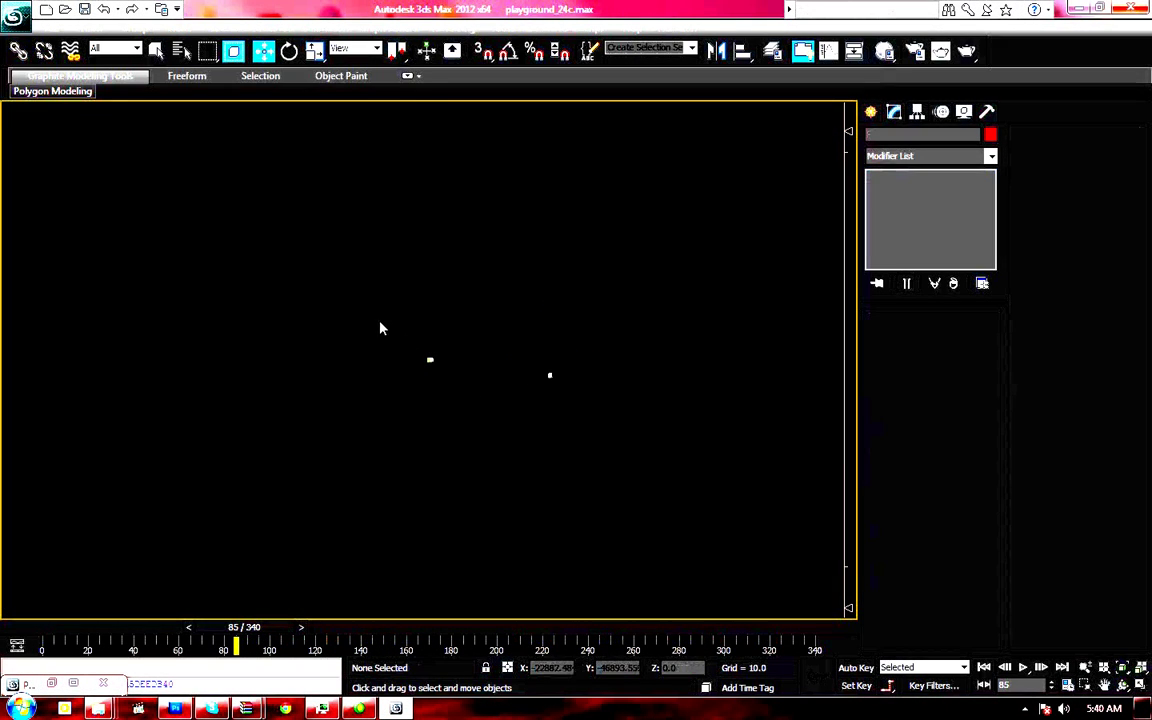
{"action": "left_click_drag", "start_coordinate": [380, 326], "coordinate": [617, 432]}
{"action": "scroll", "coordinate": [467, 496], "scroll_direction": "down", "scroll_amount": 6}
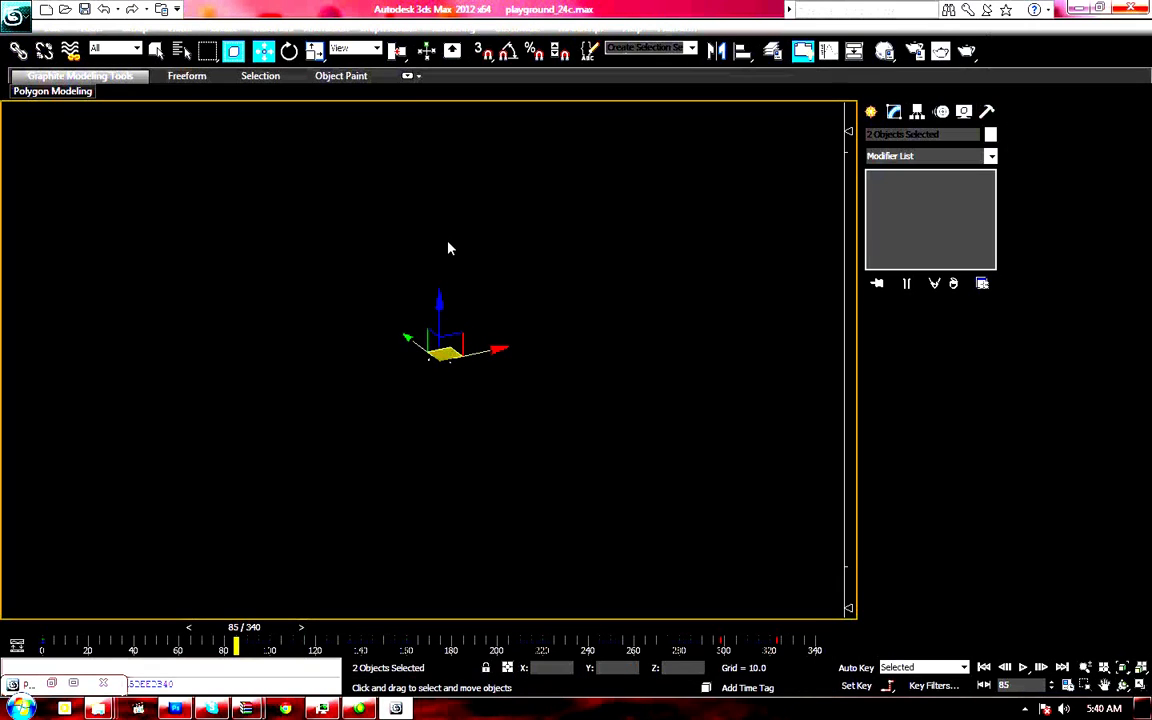
{"action": "left_click", "coordinate": [964, 112]}
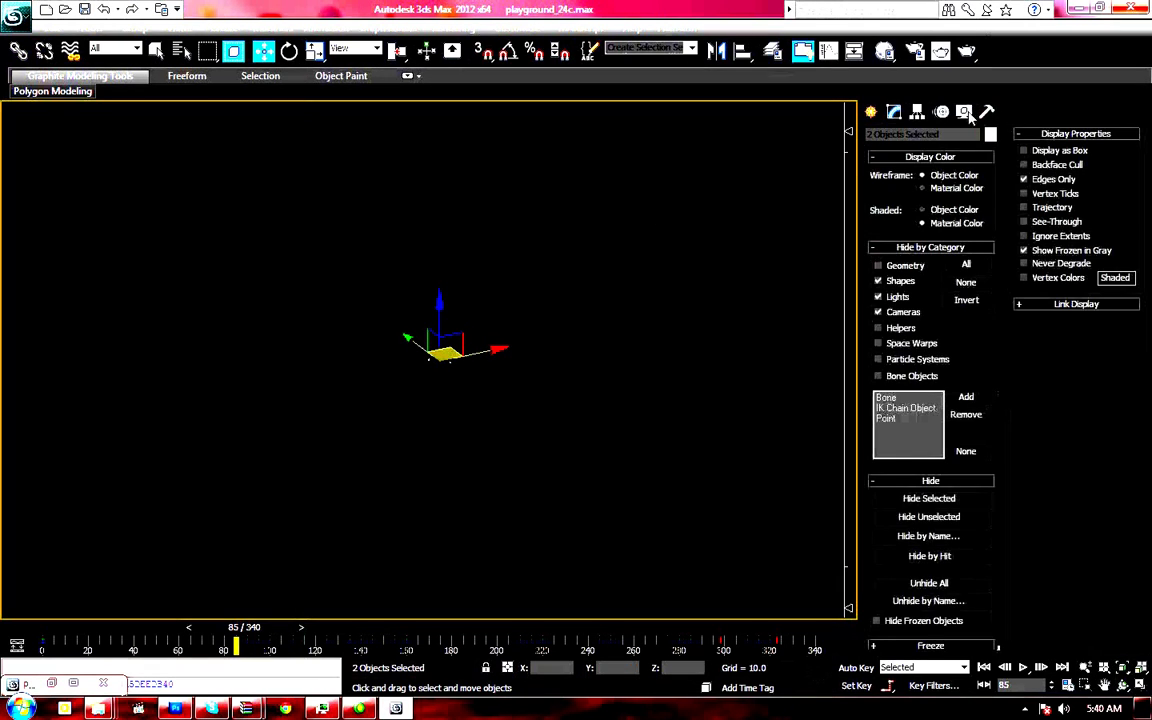
{"action": "left_click", "coordinate": [1040, 207]}
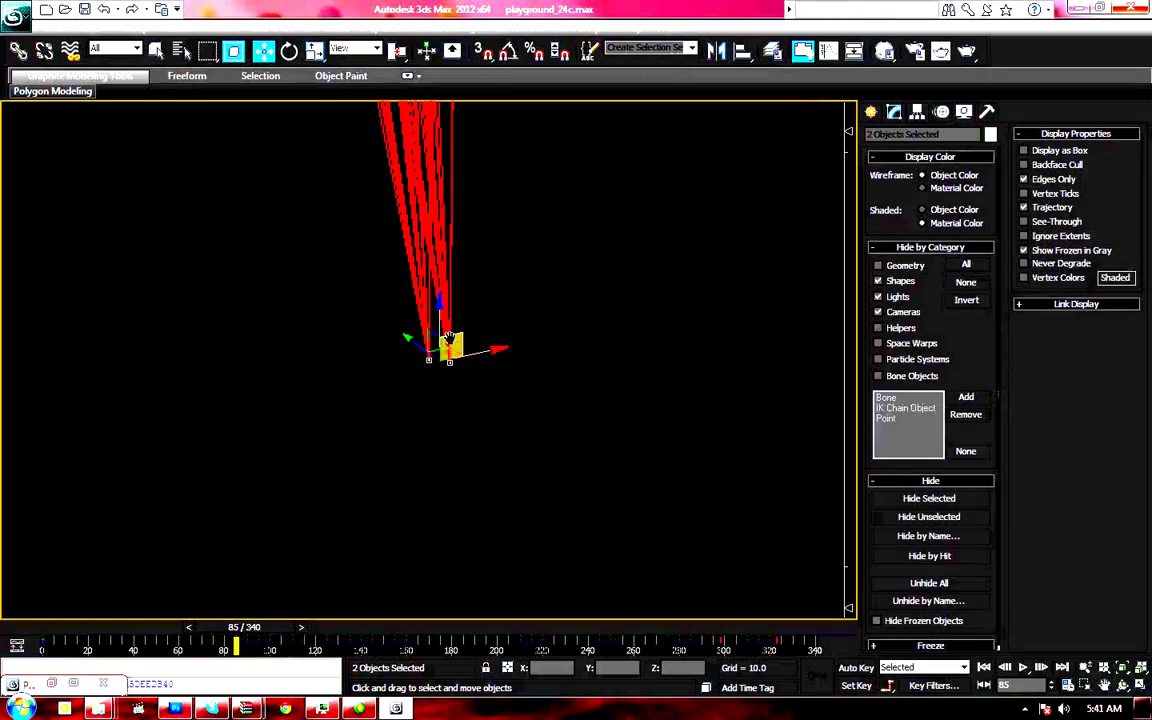
Step: Inspect the upper ends of the two selected projectiles' trajectories and return the timeline to frame 0
{"action": "middle_click_drag", "start_coordinate": [475, 327], "coordinate": [545, 540]}
{"action": "scroll", "coordinate": [546, 540], "scroll_direction": "down", "scroll_amount": 5}
{"action": "middle_click_drag", "start_coordinate": [436, 352], "coordinate": [468, 460]}
{"action": "scroll", "coordinate": [455, 420], "scroll_direction": "down", "scroll_amount": 1}
{"action": "scroll", "coordinate": [455, 420], "scroll_direction": "up", "scroll_amount": 3}
{"action": "scroll", "coordinate": [453, 420], "scroll_direction": "up", "scroll_amount": 5}
{"action": "scroll", "coordinate": [453, 420], "scroll_direction": "down", "scroll_amount": 5}
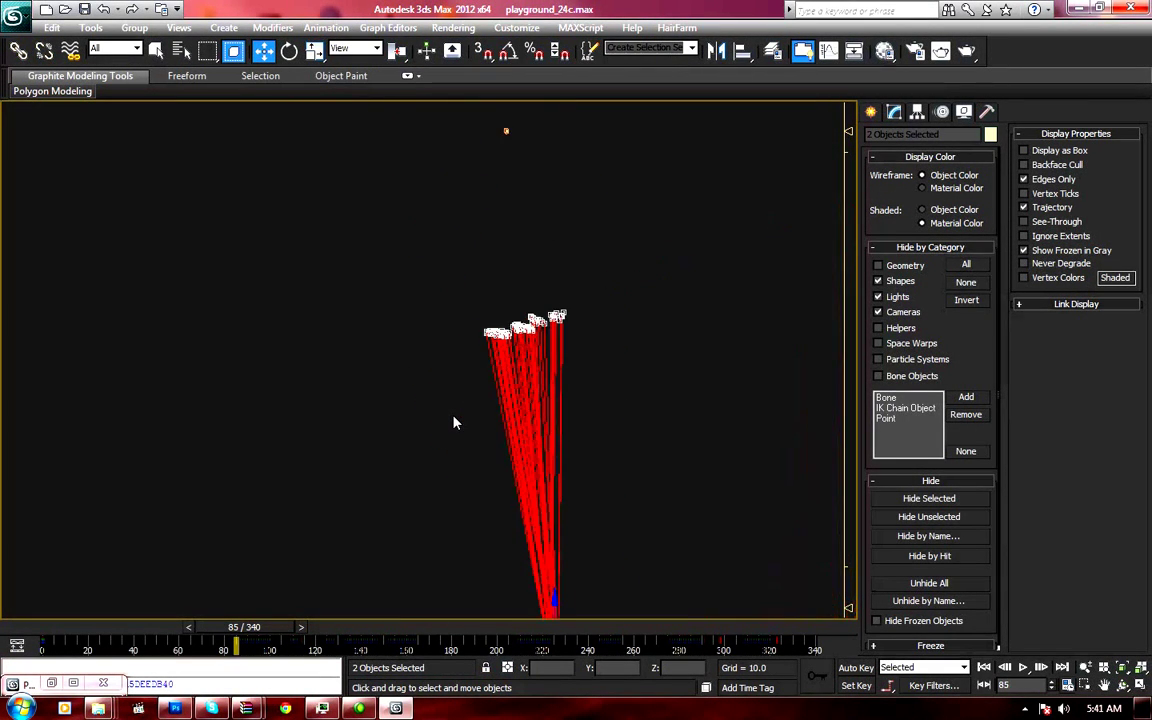
{"action": "scroll", "coordinate": [453, 422], "scroll_direction": "up", "scroll_amount": 4}
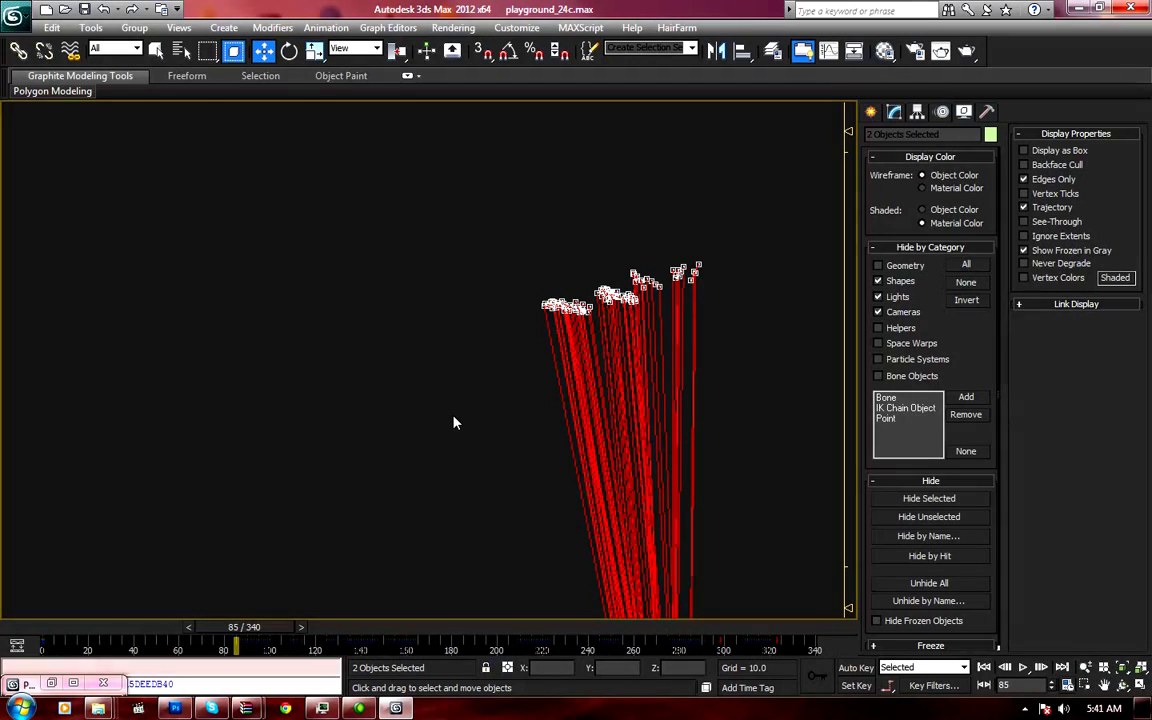
{"action": "left_click_drag", "start_coordinate": [244, 627], "coordinate": [66, 628]}
{"action": "middle_click_drag", "start_coordinate": [643, 447], "coordinate": [586, 438]}
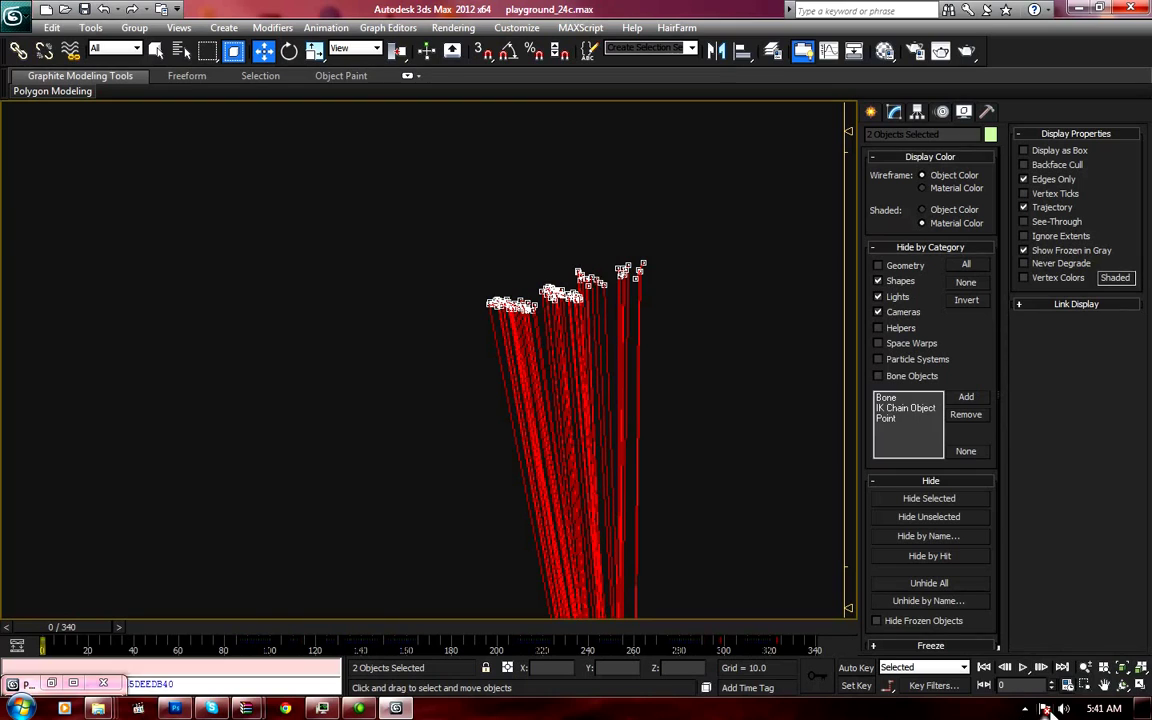
{"action": "left_click", "coordinate": [1024, 708]}
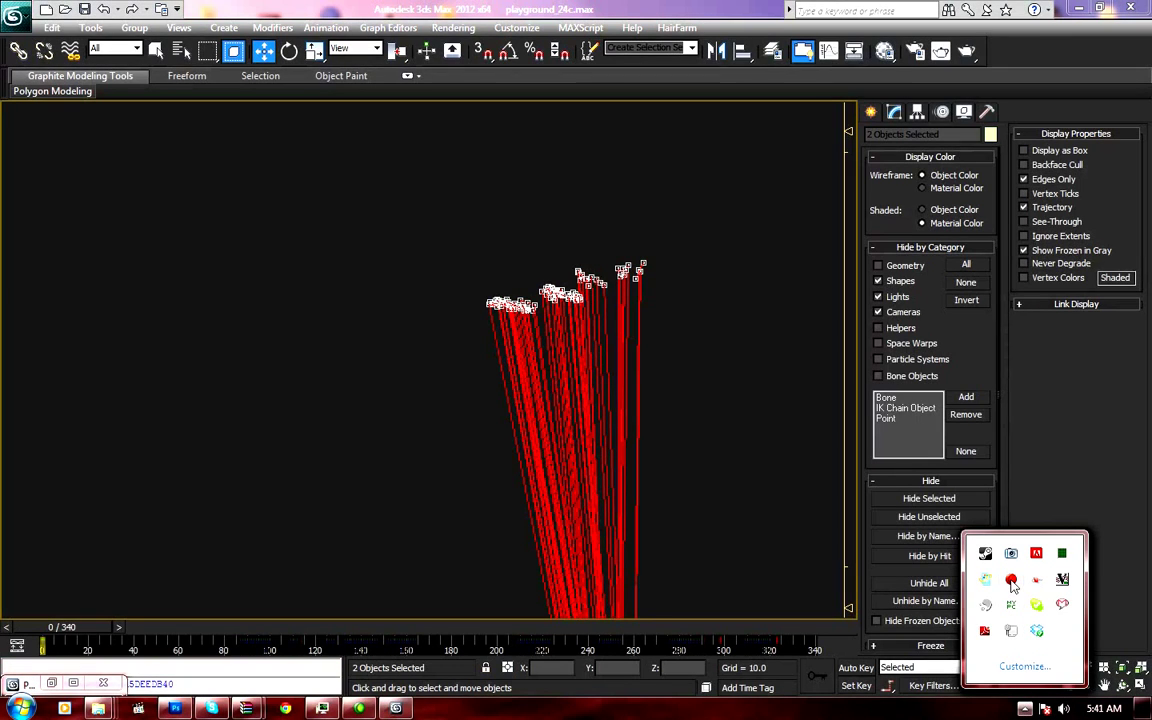
{"action": "right_click", "coordinate": [1012, 585]}
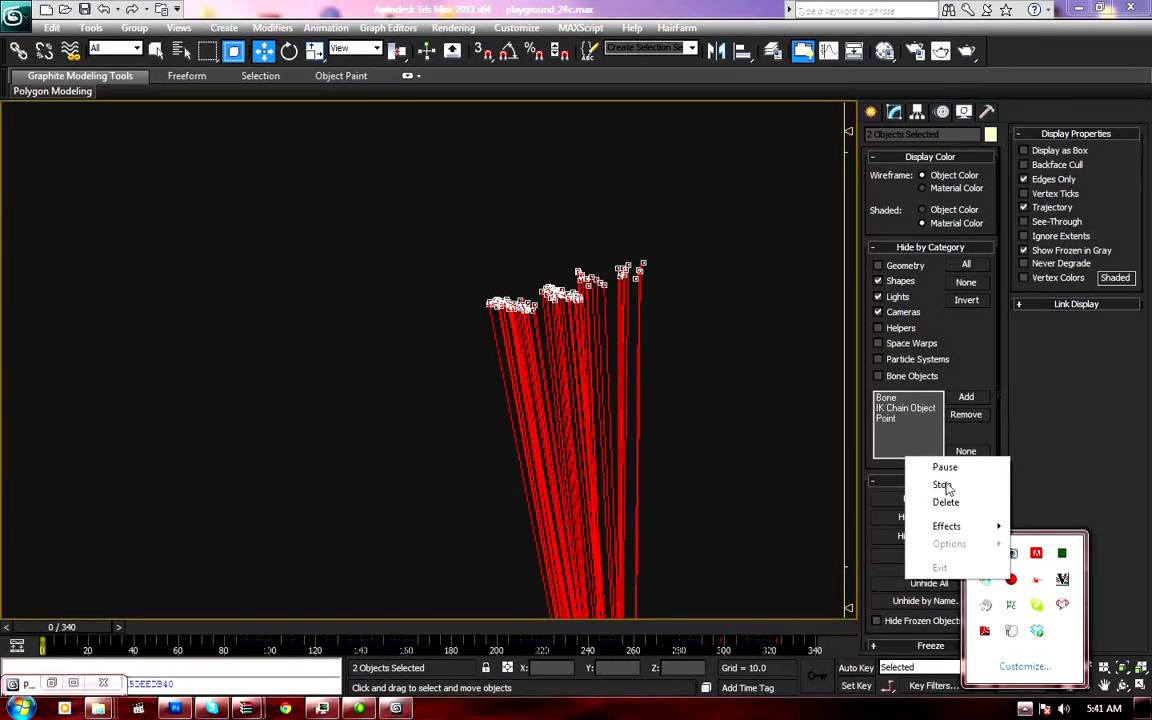
{"action": "left_click", "coordinate": [943, 485]}
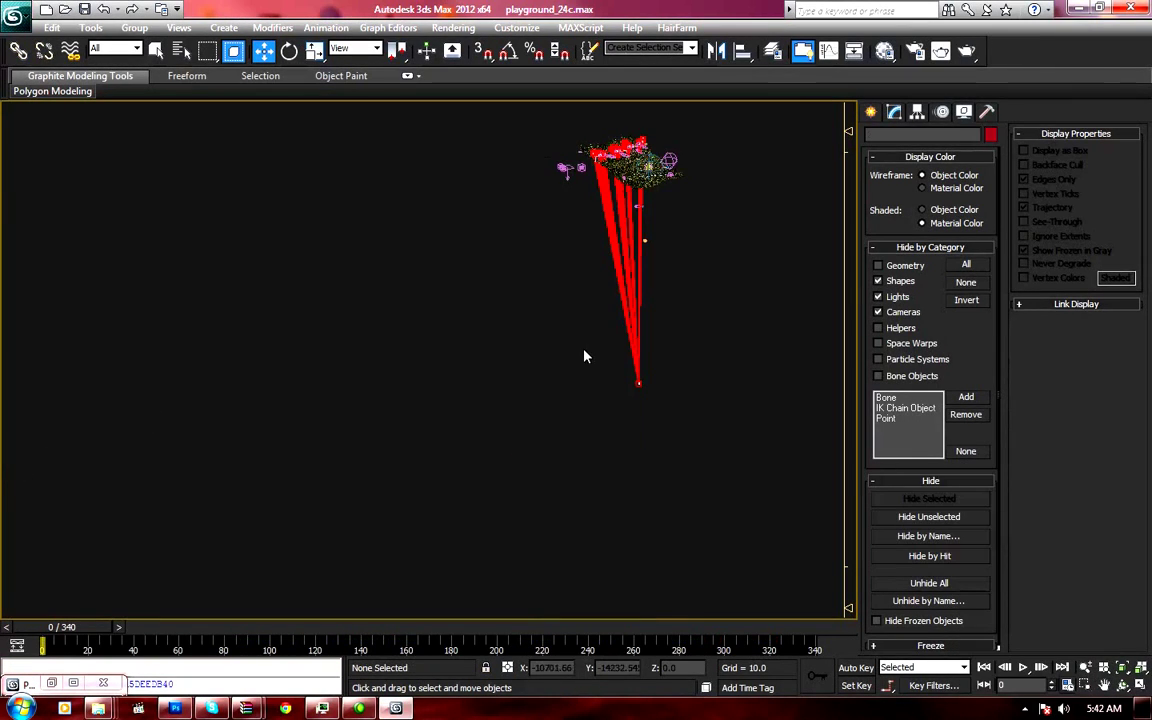
Step: Select the four projectiles below the scene together and inspect their trajectories up close around the bottles on the first wall
{"action": "middle_click_drag", "start_coordinate": [585, 356], "coordinate": [561, 427]}
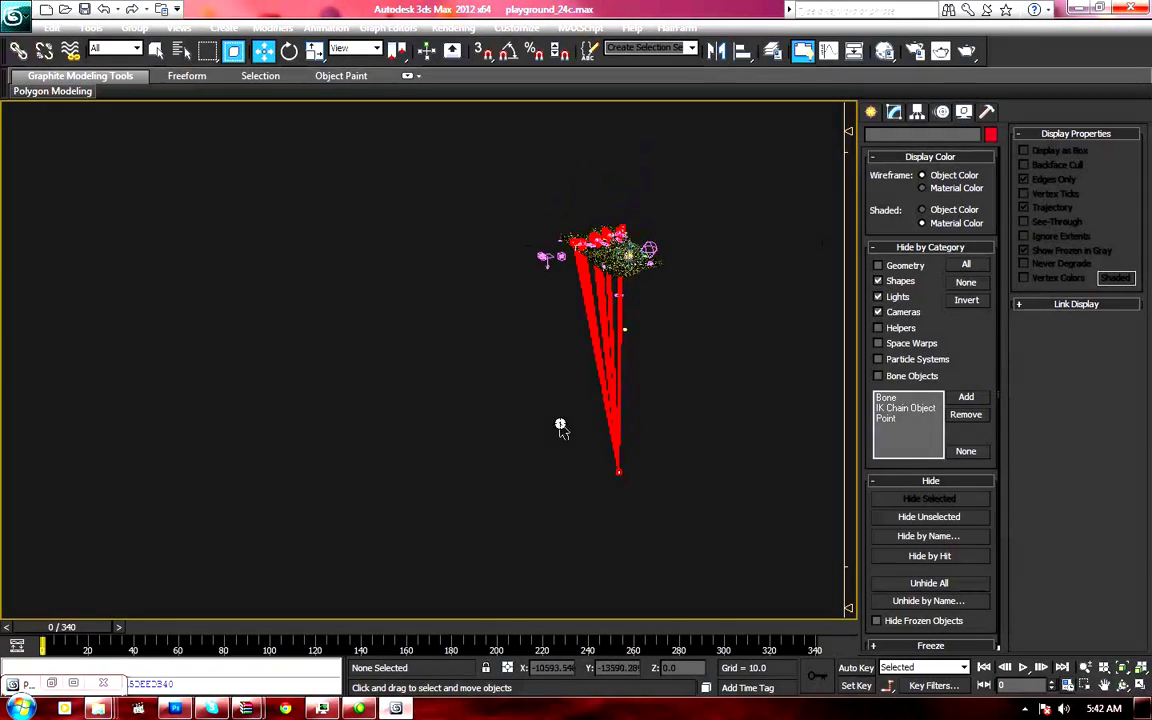
{"action": "left_click_drag", "start_coordinate": [599, 487], "coordinate": [638, 455]}
{"action": "left_click", "coordinate": [1122, 668]}
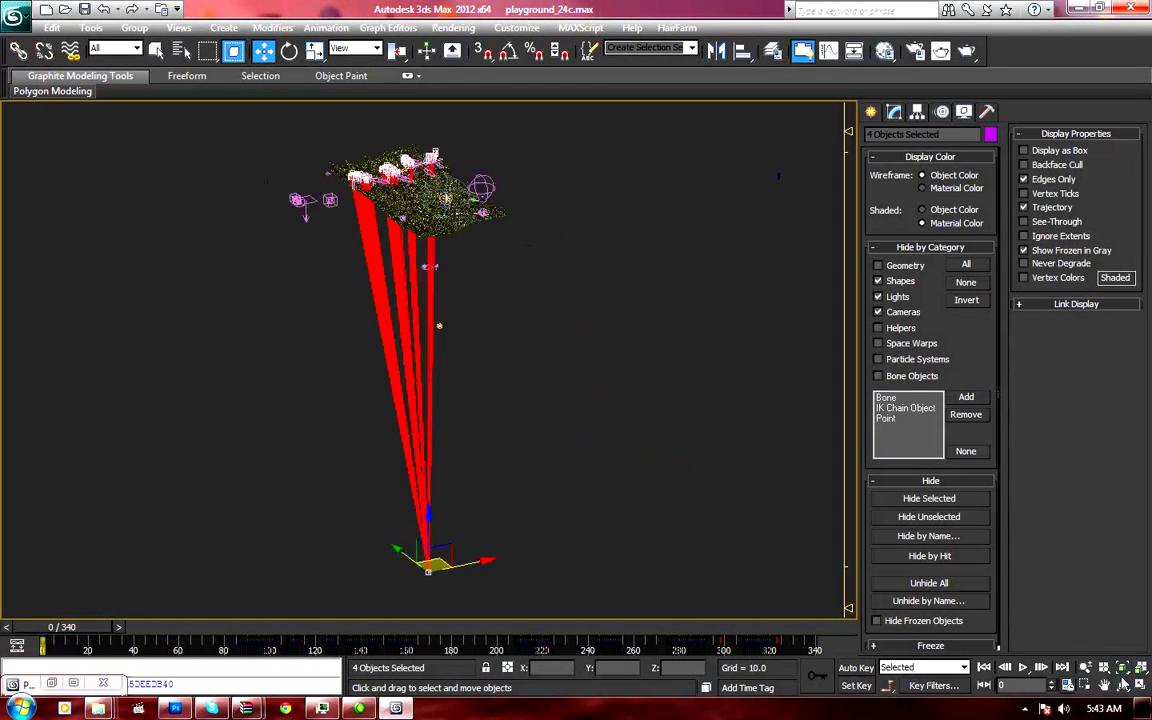
{"action": "left_click", "coordinate": [1123, 685]}
{"action": "left_click_drag", "start_coordinate": [549, 479], "coordinate": [430, 450]}
{"action": "scroll", "coordinate": [470, 419], "scroll_direction": "up", "scroll_amount": 8}
{"action": "key", "text": "w"}
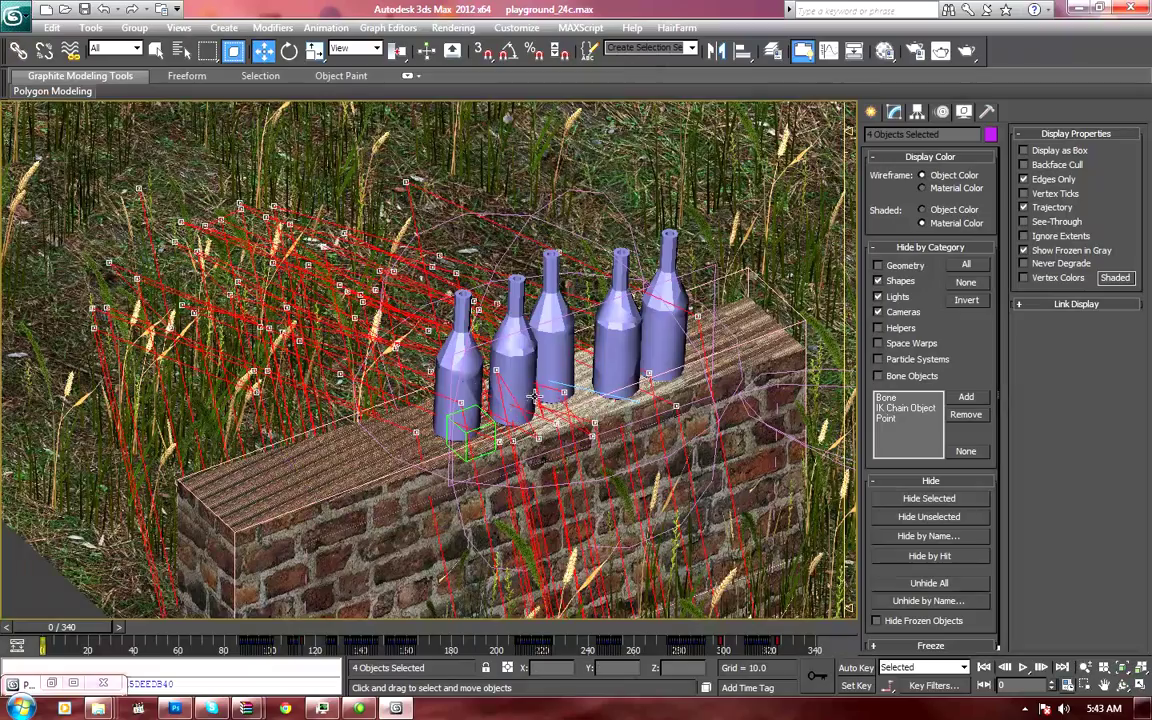
Step: View the trajectories across all the bottle walls and scrub the timeline to frame 74
{"action": "scroll", "coordinate": [430, 360], "scroll_direction": "down", "scroll_amount": 10}
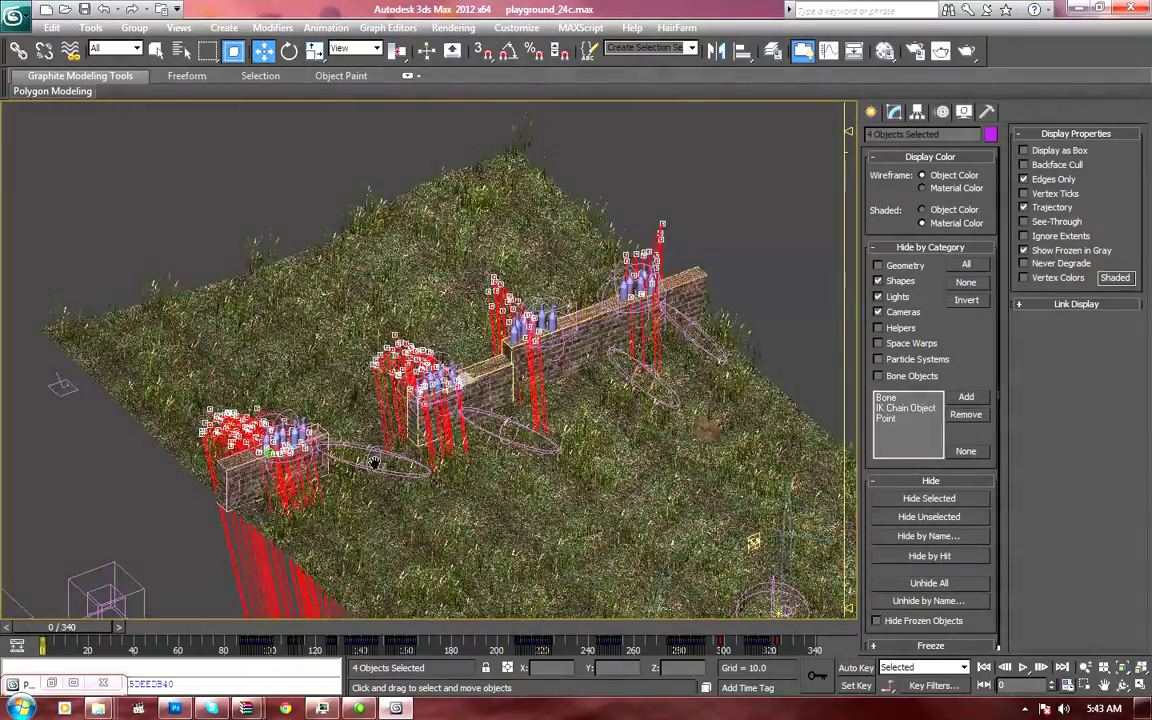
{"action": "middle_click_drag", "start_coordinate": [373, 463], "coordinate": [308, 312]}
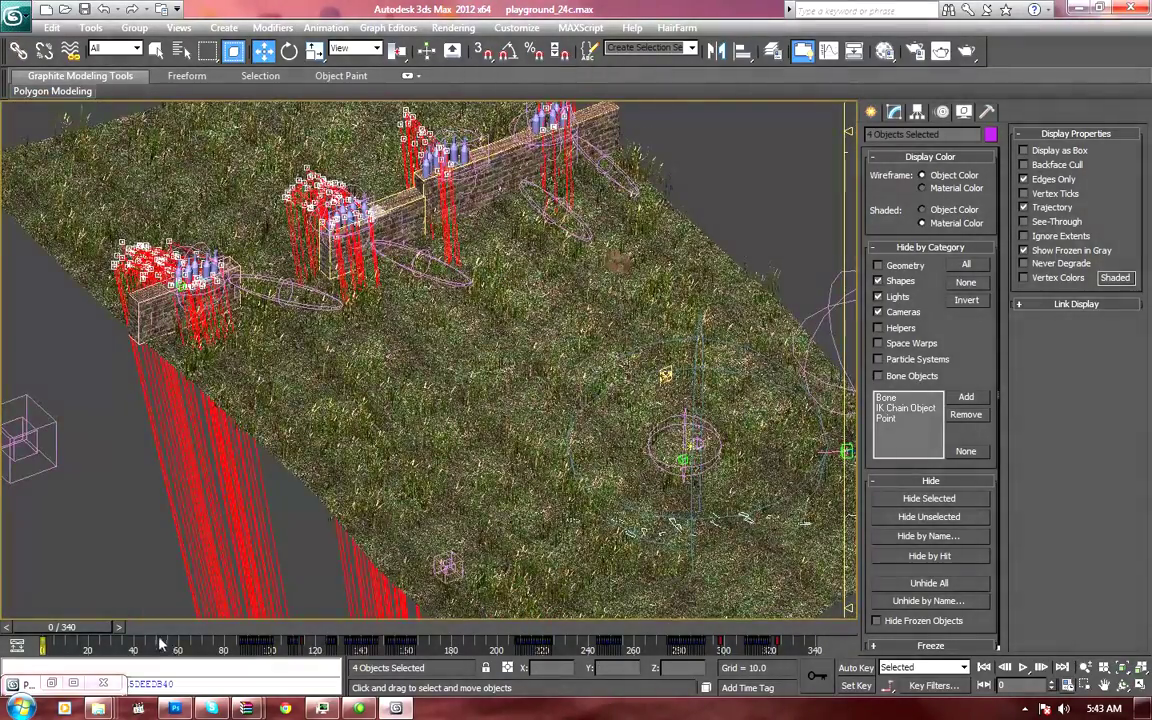
{"action": "left_click_drag", "start_coordinate": [100, 627], "coordinate": [237, 627]}
{"action": "key", "text": "w"}
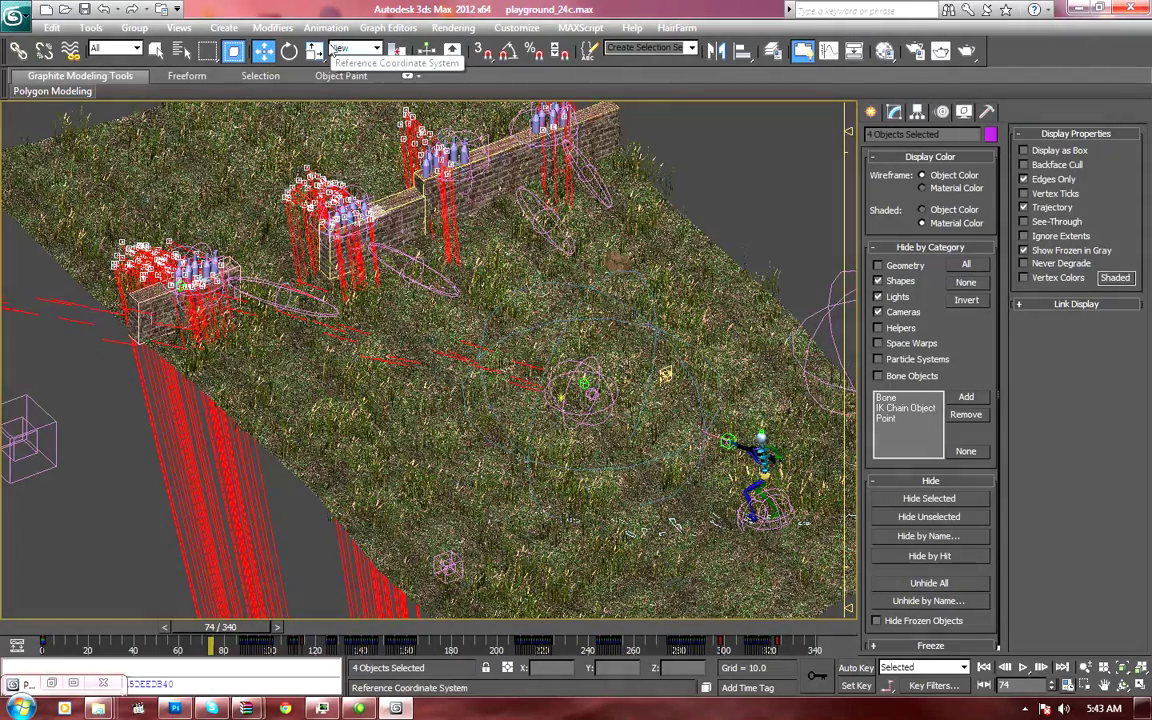
Step: Select wallchipTest and, in Particle View, change the colour of the Target Detection event's Display 019 lines to green
{"action": "left_click", "coordinate": [666, 374]}
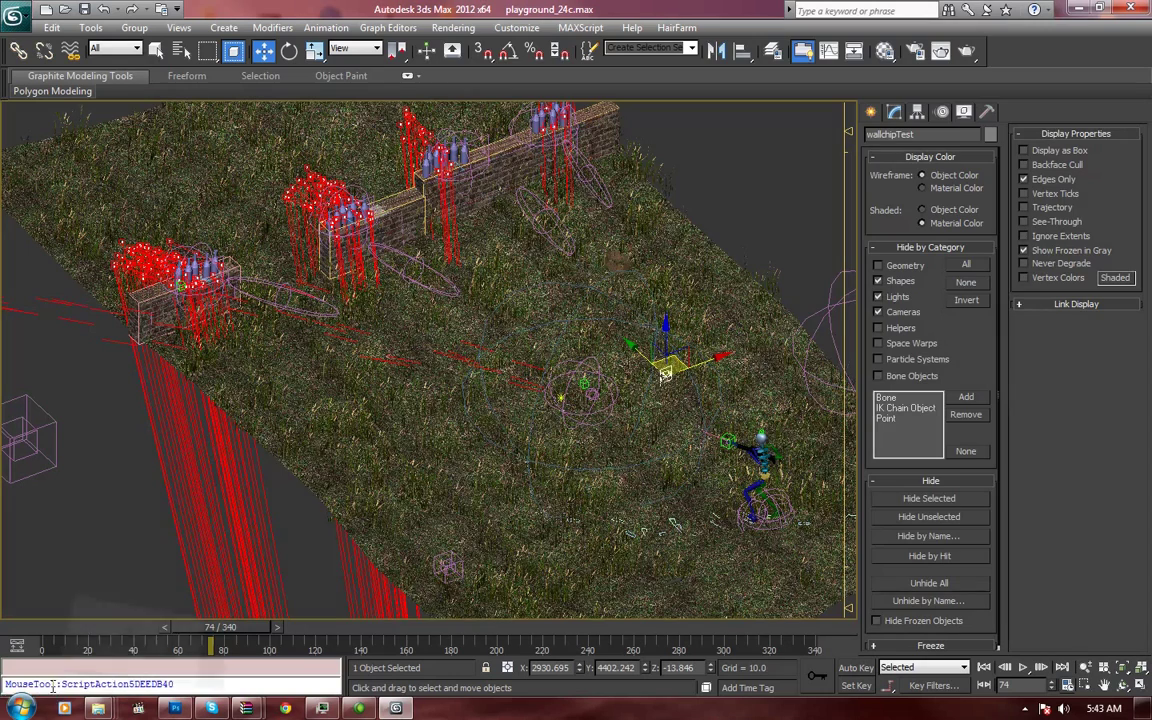
{"action": "key", "text": "6"}
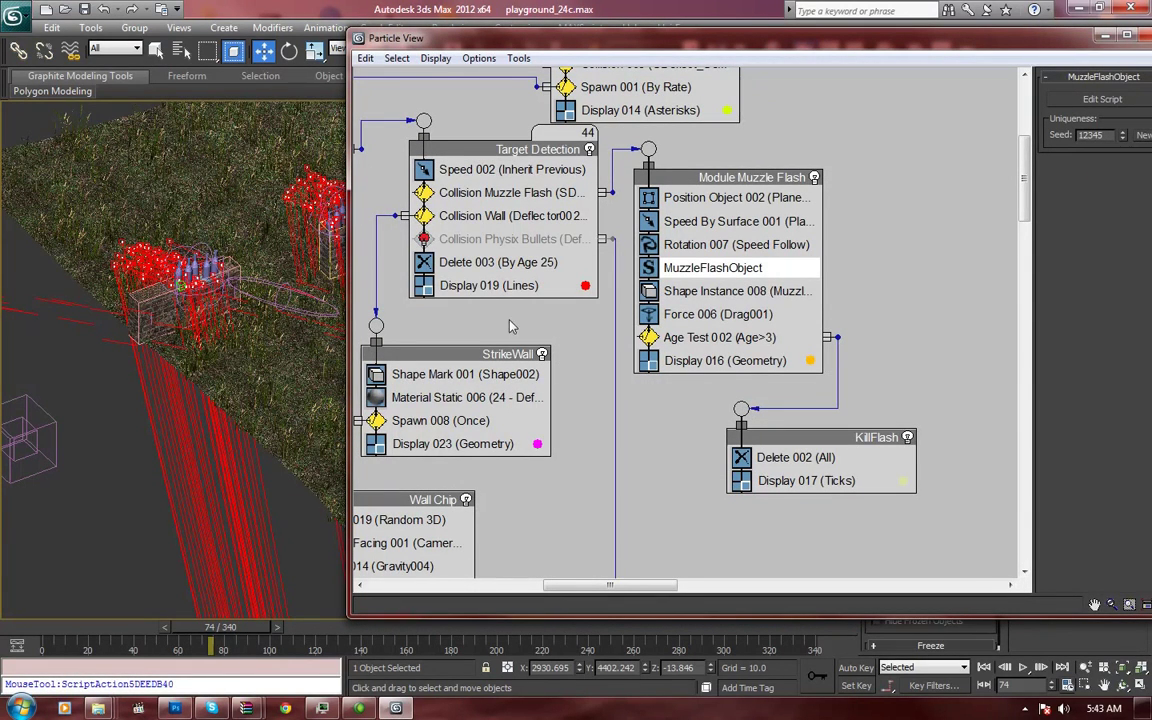
{"action": "left_click", "coordinate": [497, 285]}
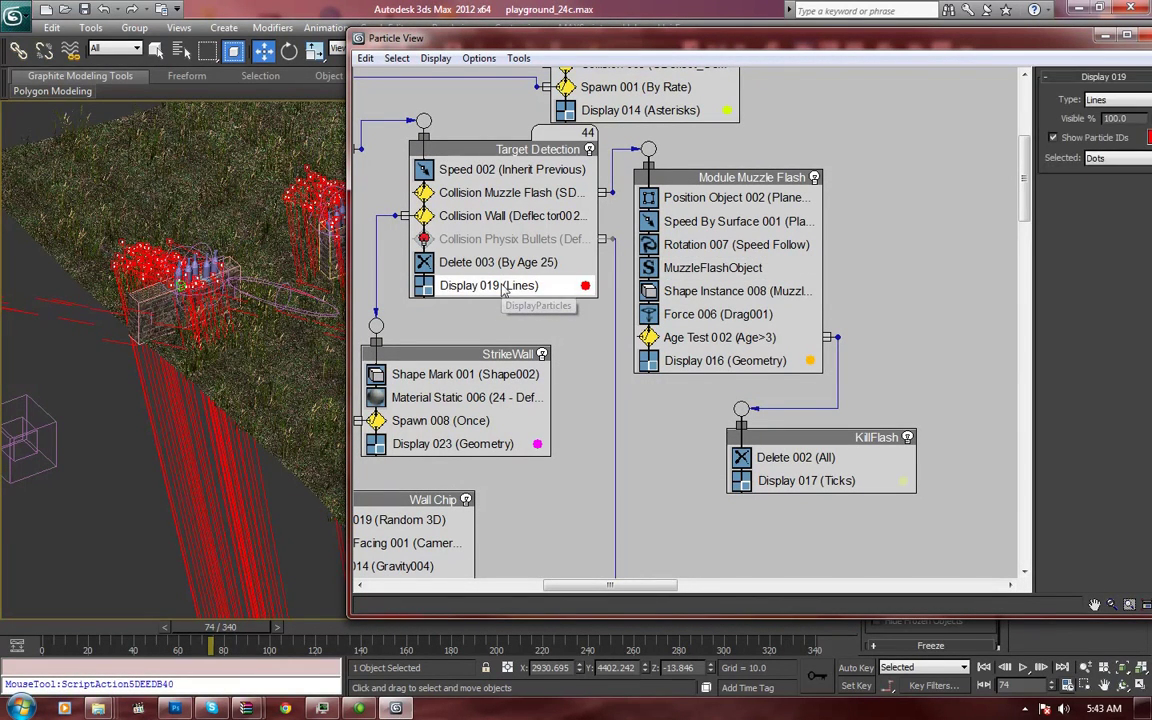
{"action": "left_click", "coordinate": [1150, 138]}
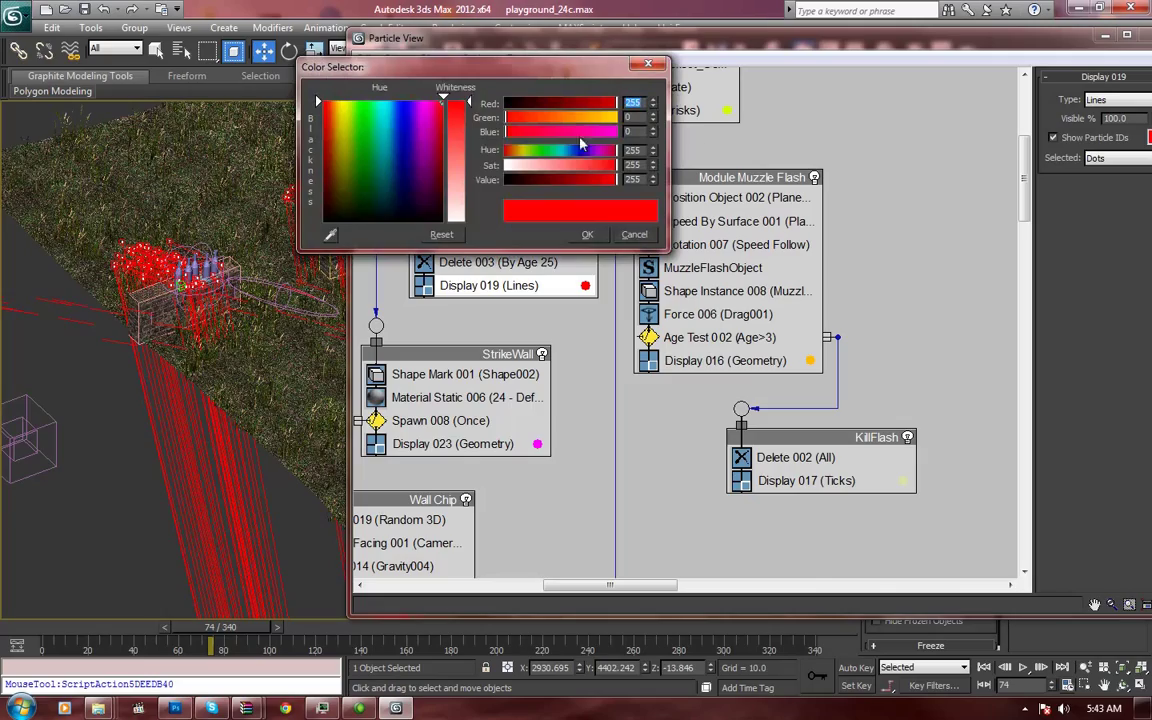
{"action": "left_click", "coordinate": [547, 153]}
{"action": "left_click", "coordinate": [601, 236]}
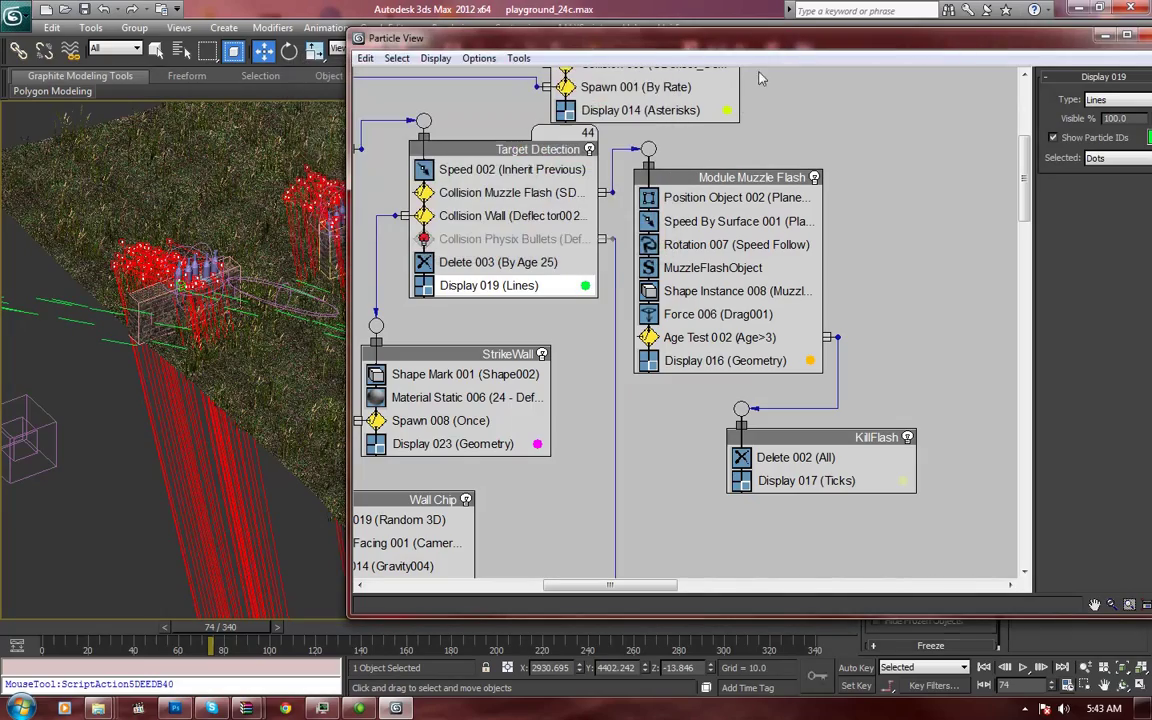
{"action": "left_click", "coordinate": [1105, 36]}
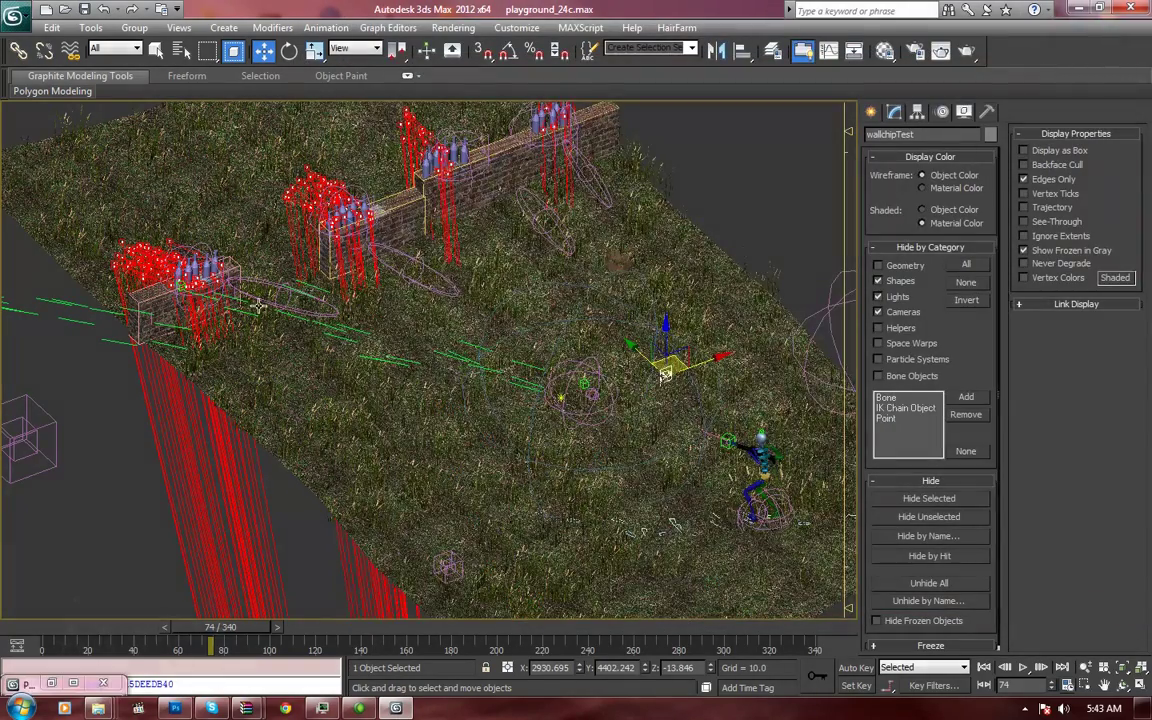
Step: Compare the green particle lines with the red trajectories at the first bottle wall, scrubbing the timeline to frame 87
{"action": "middle_click_drag", "start_coordinate": [257, 303], "coordinate": [442, 386]}
{"action": "scroll", "coordinate": [352, 378], "scroll_direction": "up", "scroll_amount": 3}
{"action": "scroll", "coordinate": [352, 378], "scroll_direction": "up", "scroll_amount": 5}
{"action": "middle_click_drag", "start_coordinate": [352, 378], "coordinate": [565, 296]}
{"action": "scroll", "coordinate": [565, 296], "scroll_direction": "down", "scroll_amount": 3}
{"action": "scroll", "coordinate": [565, 296], "scroll_direction": "up", "scroll_amount": 3}
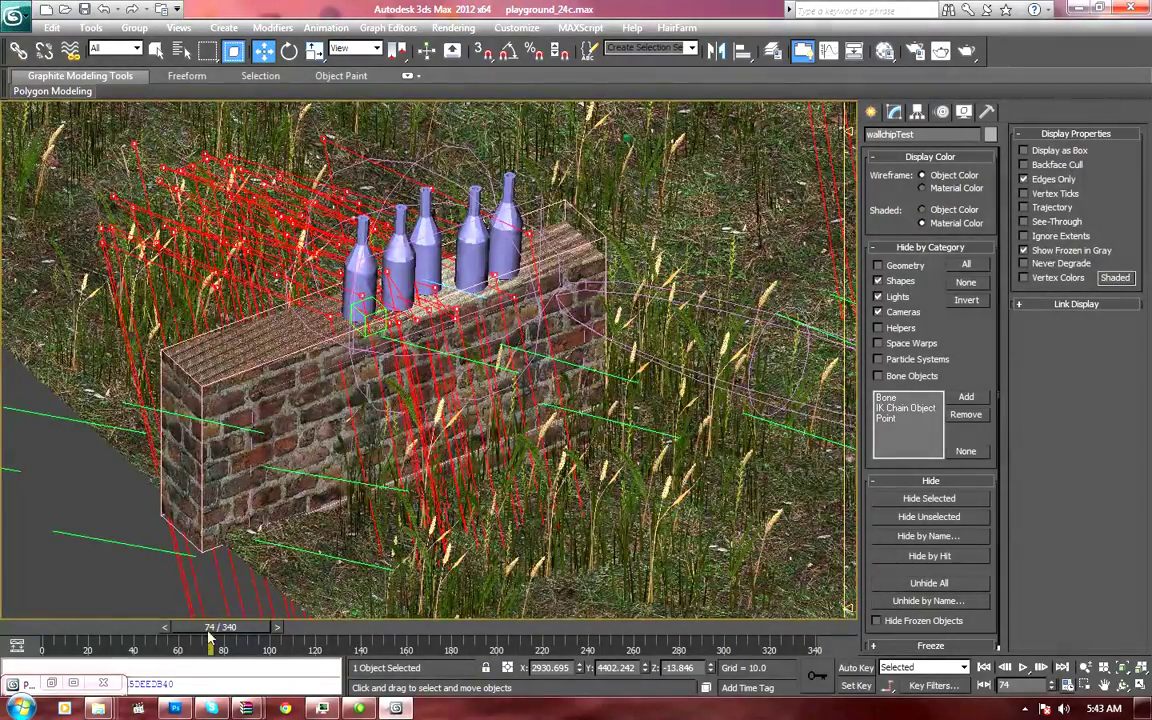
{"action": "left_click_drag", "start_coordinate": [213, 627], "coordinate": [242, 628]}
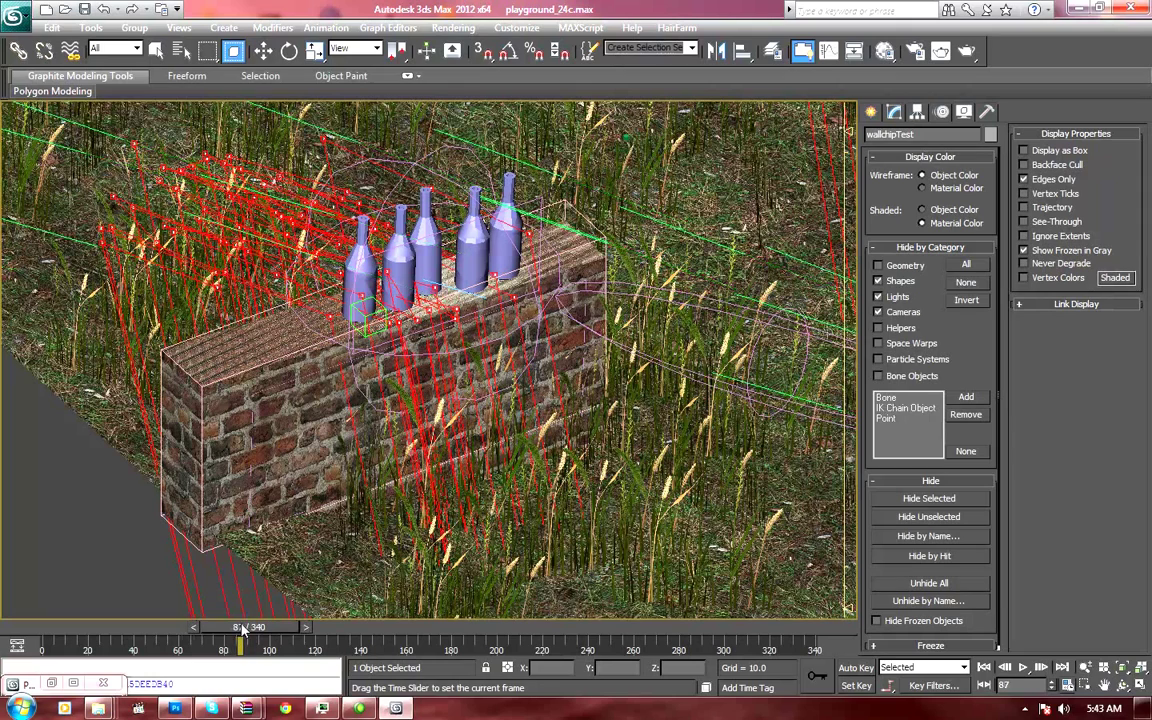
{"action": "key", "text": "w"}
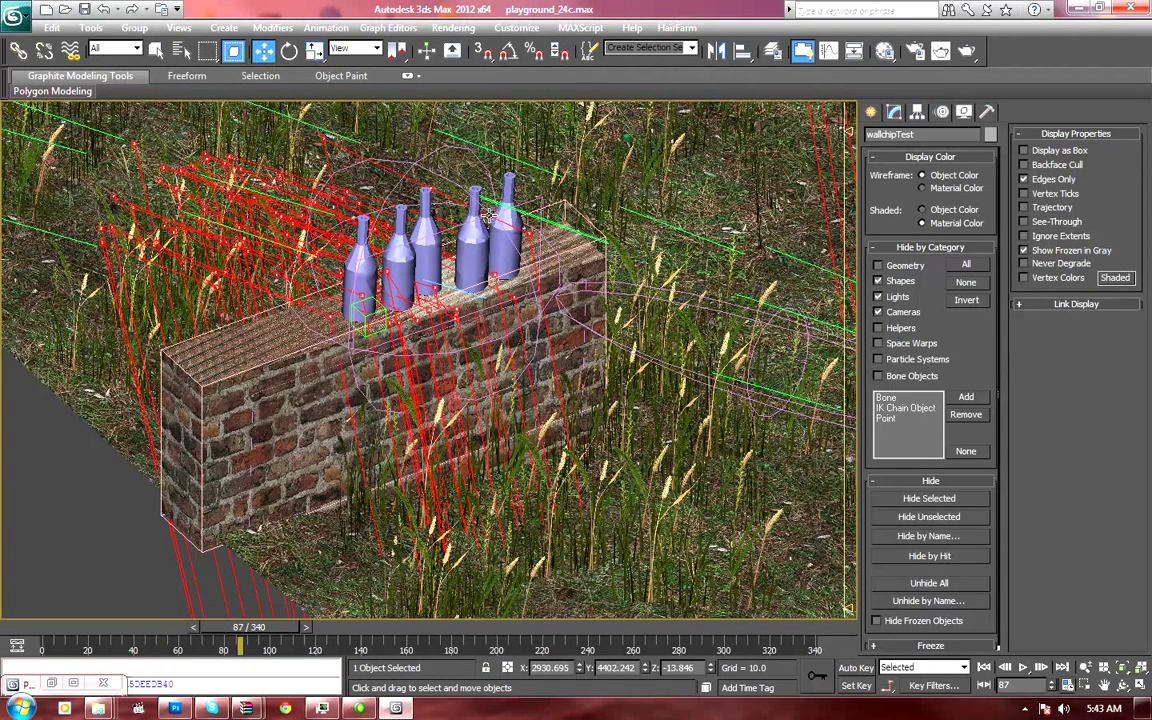
{"action": "middle_click_drag", "start_coordinate": [343, 250], "coordinate": [468, 343]}
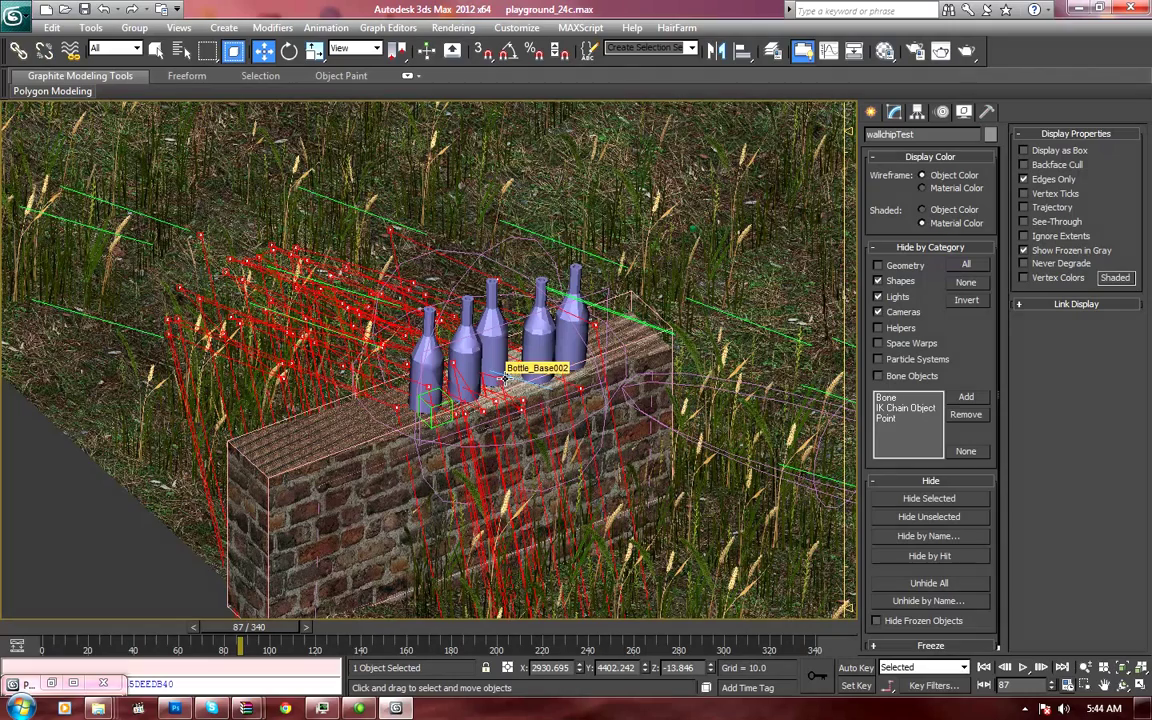
Step: In Particle View, follow the Collision Physix Bullets output to the Bullet PhysixPos 04 and Split event, examining its operators
{"action": "key", "text": "6"}
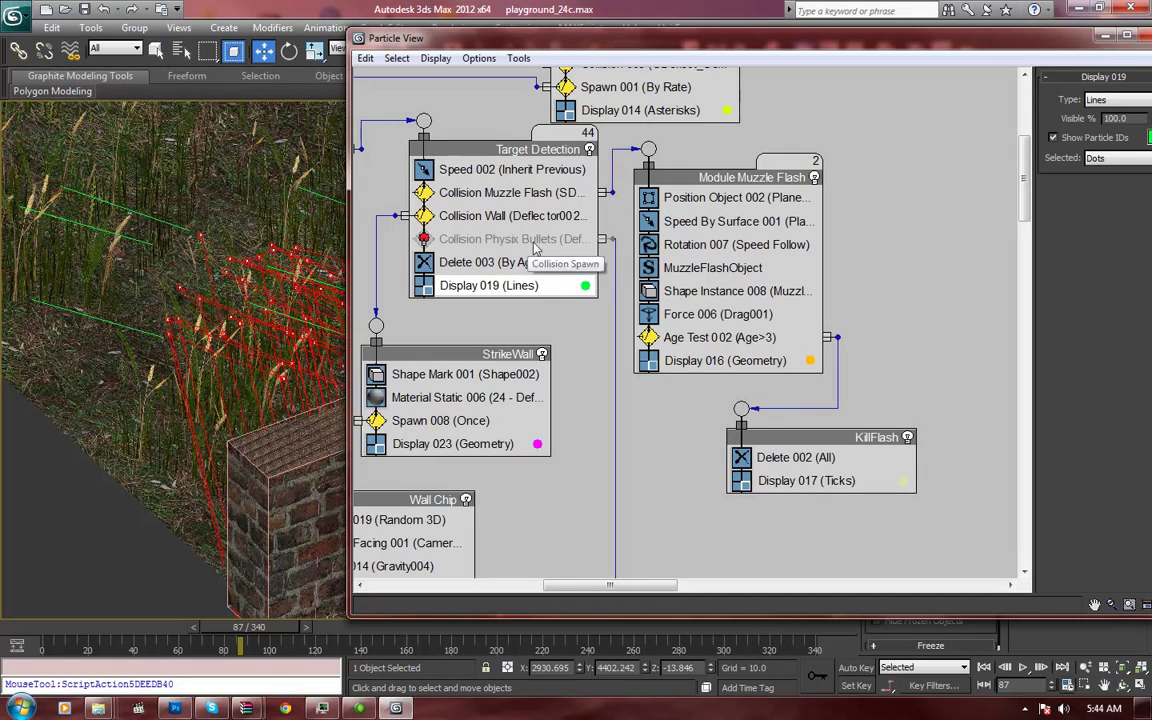
{"action": "middle_click_drag", "start_coordinate": [610, 497], "coordinate": [612, 172]}
{"action": "middle_click_drag", "start_coordinate": [615, 446], "coordinate": [640, 180]}
{"action": "middle_click_drag", "start_coordinate": [662, 413], "coordinate": [695, 225]}
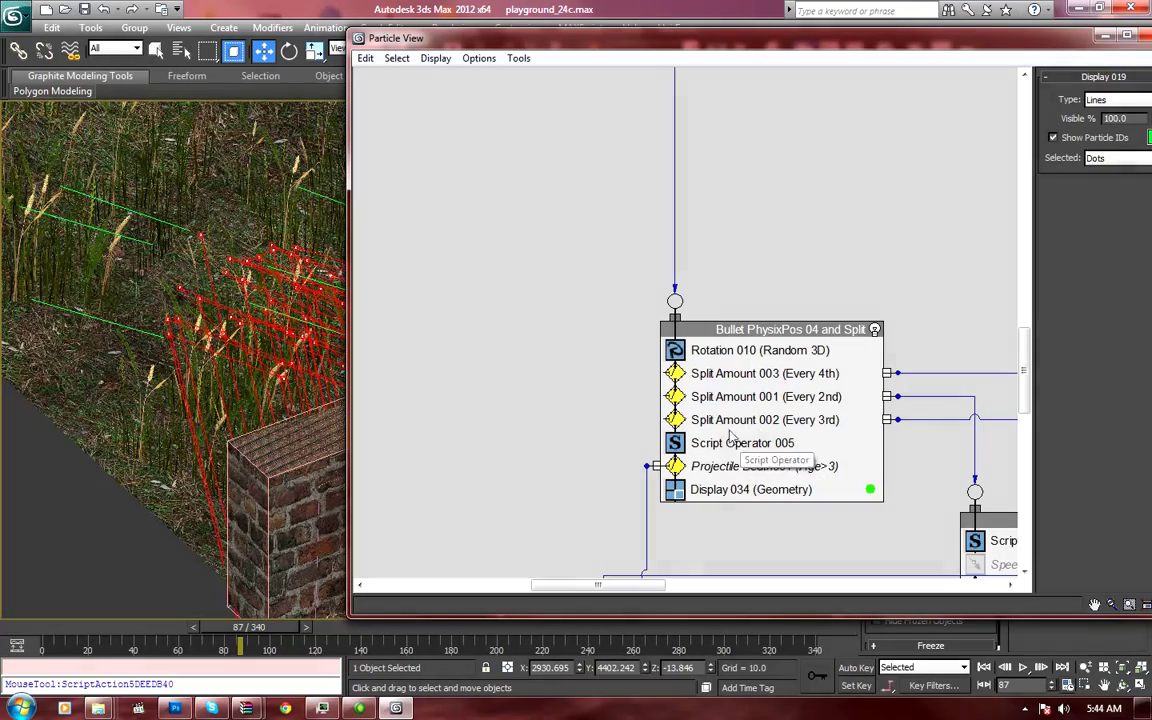
{"action": "left_click_drag", "start_coordinate": [717, 42], "coordinate": [1151, 48]}
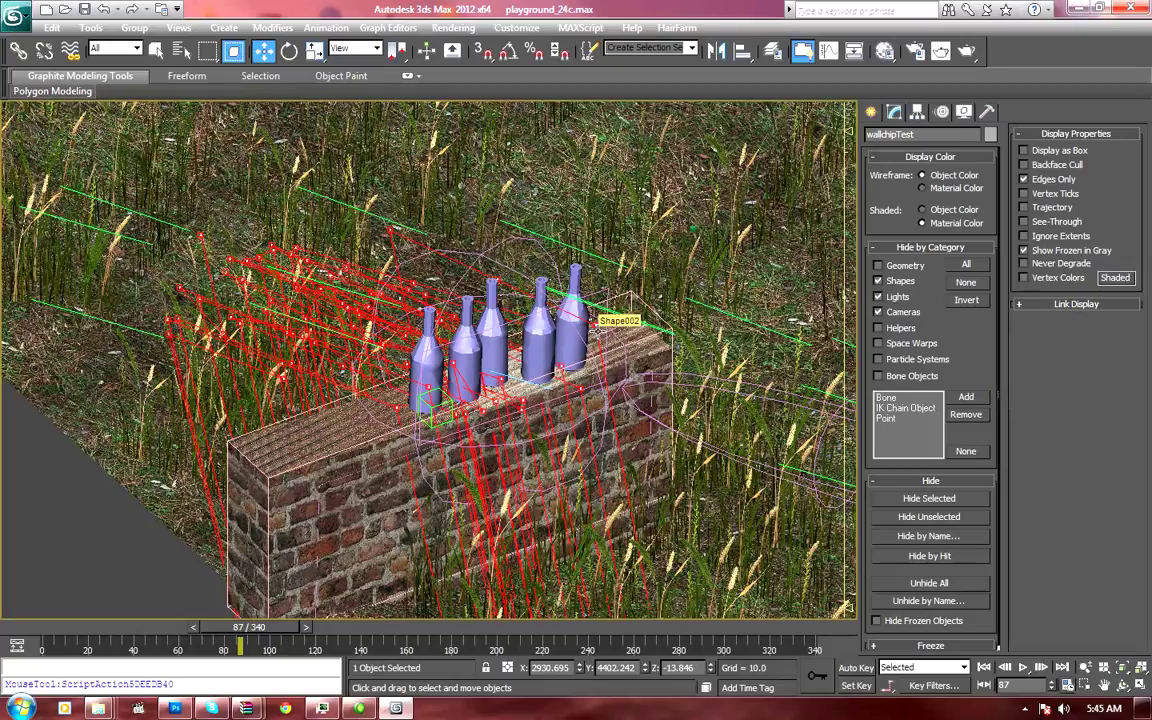
Step: Examine where the particle lines and projectile trajectories pass the bottles and the brick wall from both sides
{"action": "middle_click_drag", "start_coordinate": [508, 338], "coordinate": [338, 388]}
{"action": "middle_click_drag", "start_coordinate": [661, 266], "coordinate": [314, 416]}
{"action": "mouse_move", "coordinate": [727, 307]}
{"action": "middle_mouse_down"}
{"action": "mouse_move", "coordinate": [606, 307]}
{"action": "mouse_move", "coordinate": [380, 432]}
{"action": "middle_mouse_up"}
{"action": "mouse_move", "coordinate": [512, 369]}
{"action": "middle_mouse_down"}
{"action": "mouse_move", "coordinate": [312, 470]}
{"action": "mouse_move", "coordinate": [792, 211]}
{"action": "middle_mouse_up"}
{"action": "middle_click_drag", "start_coordinate": [435, 345], "coordinate": [833, 180]}
{"action": "middle_click_drag", "start_coordinate": [217, 334], "coordinate": [512, 254]}
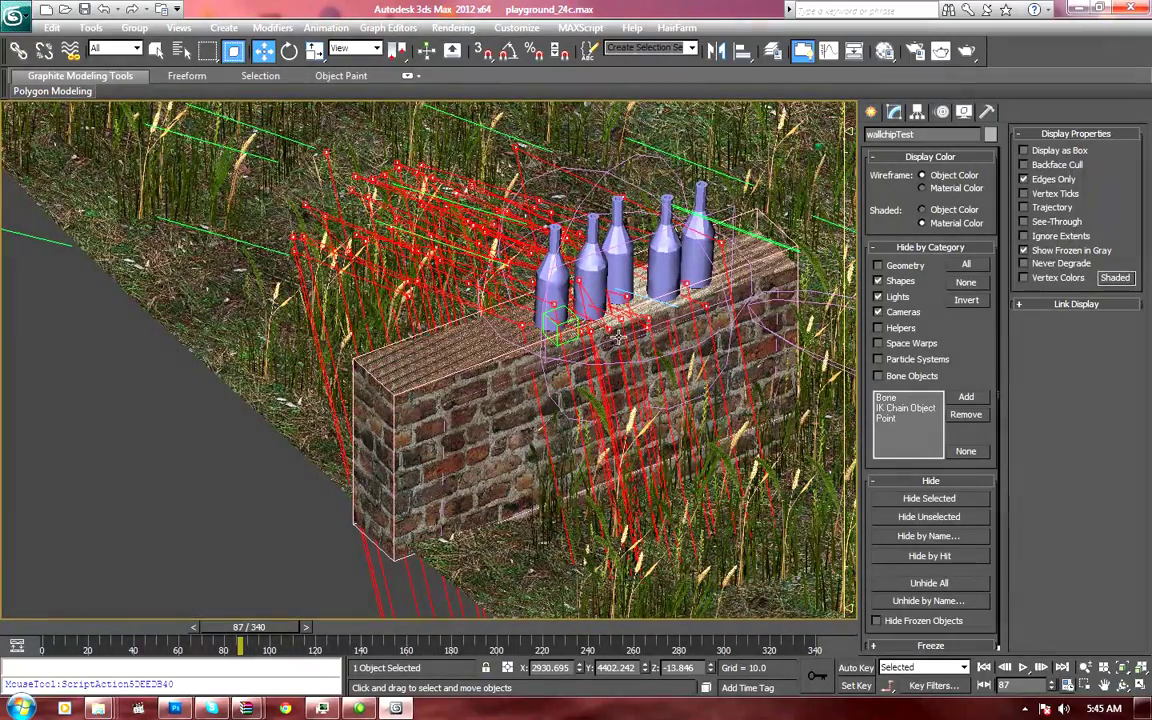
{"action": "middle_click_drag", "start_coordinate": [633, 500], "coordinate": [476, 320]}
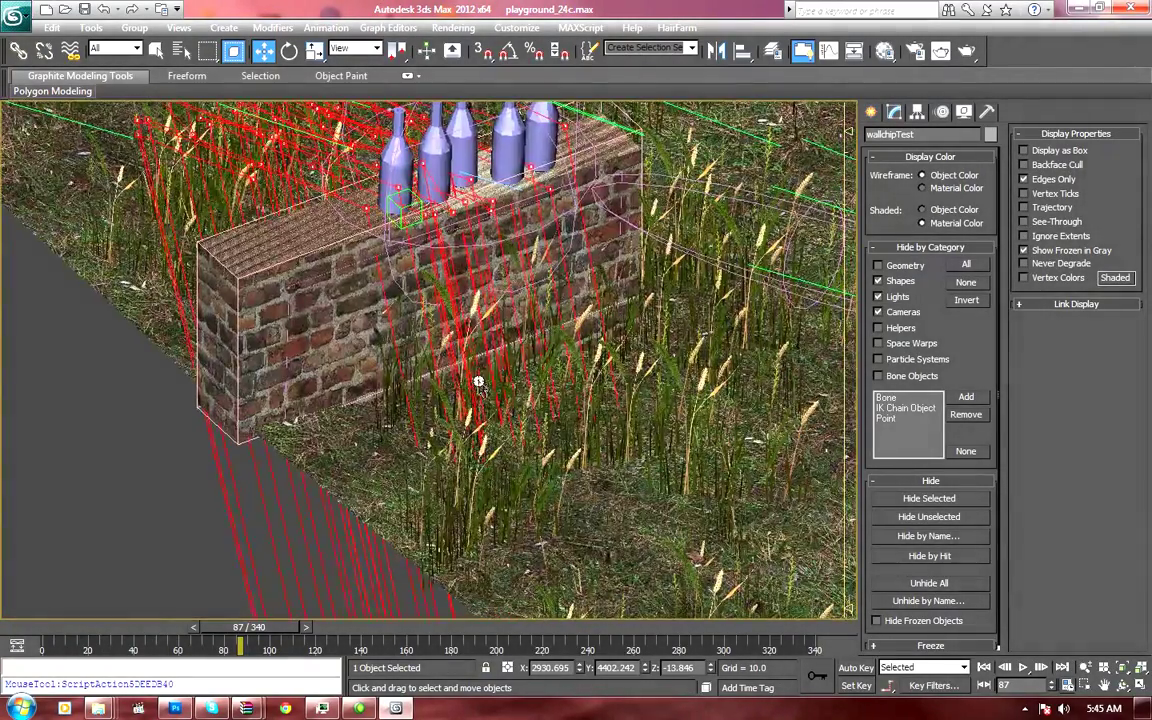
Step: Select all four projectiles below the scene, go to frame 41 and turn off their Trajectory display
{"action": "middle_click_drag", "start_coordinate": [440, 380], "coordinate": [313, 298]}
{"action": "scroll", "coordinate": [313, 298], "scroll_direction": "down", "scroll_amount": 5}
{"action": "middle_click_drag", "start_coordinate": [452, 537], "coordinate": [330, 190]}
{"action": "middle_click_drag", "start_coordinate": [437, 473], "coordinate": [360, 150]}
{"action": "scroll", "coordinate": [458, 473], "scroll_direction": "down", "scroll_amount": 5}
{"action": "middle_click_drag", "start_coordinate": [476, 497], "coordinate": [449, 164]}
{"action": "middle_click_drag", "start_coordinate": [509, 532], "coordinate": [476, 226]}
{"action": "left_click_drag", "start_coordinate": [465, 483], "coordinate": [530, 545]}
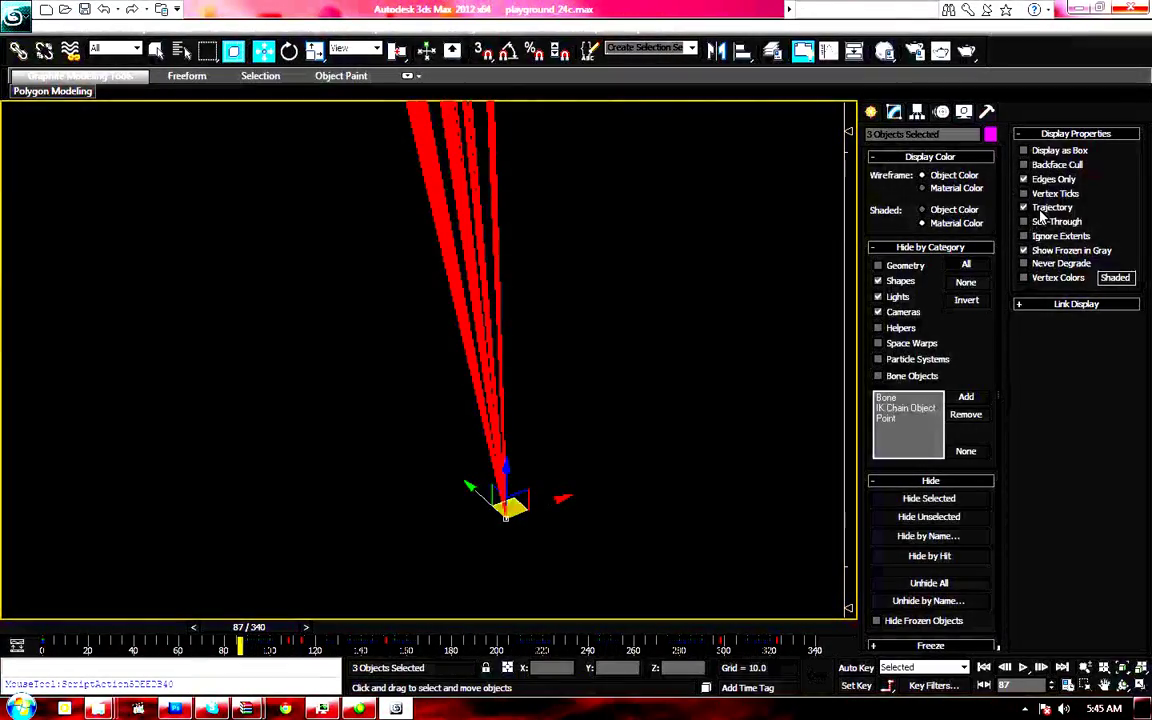
{"action": "left_click", "coordinate": [1039, 208]}
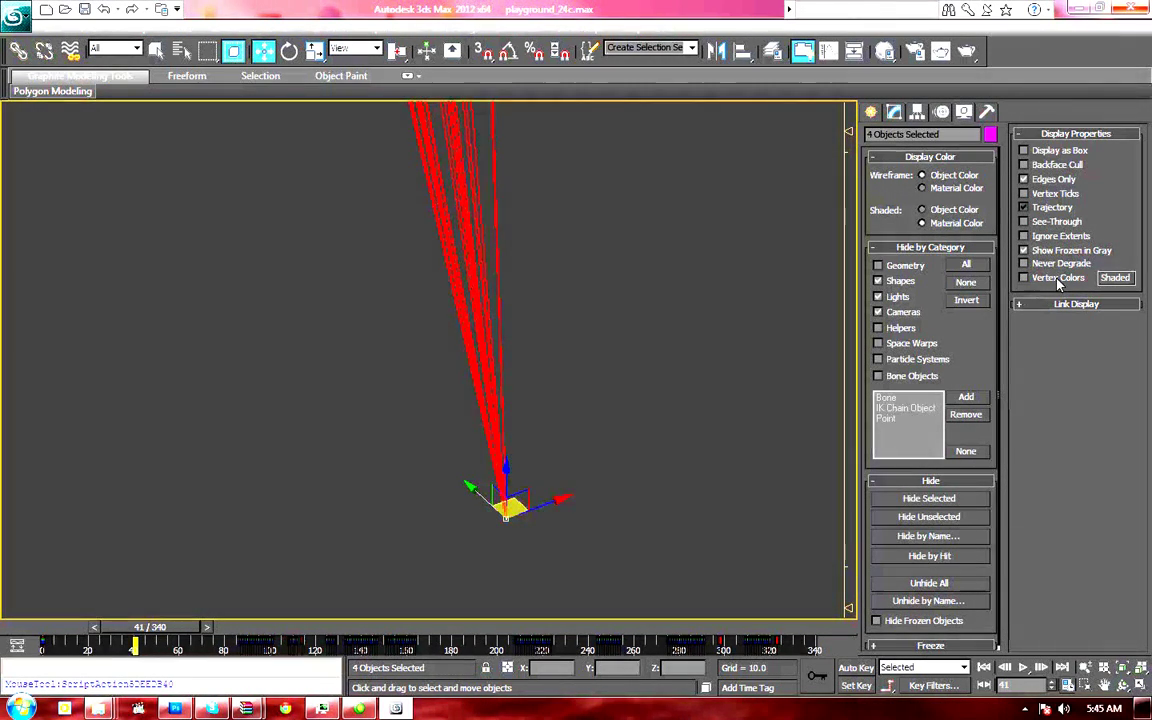
{"action": "left_click", "coordinate": [1023, 207]}
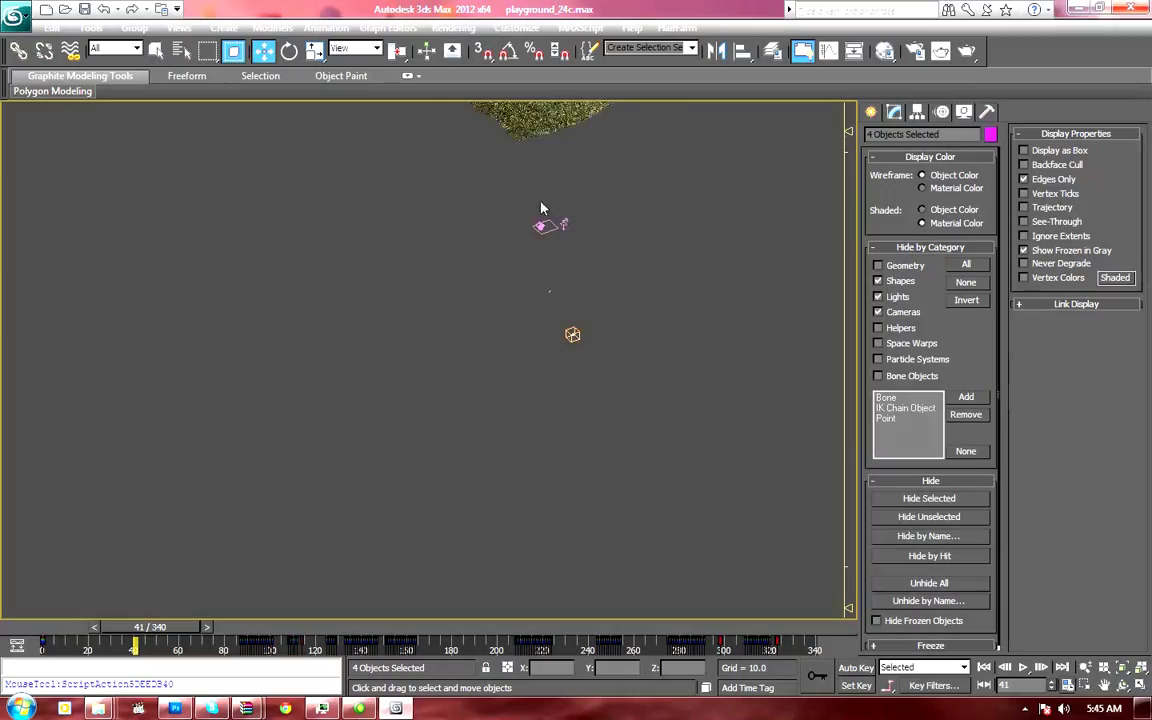
Step: Return to the bottle walls and scrub the timeline to frame 106 to view the bottles breaking
{"action": "middle_click_drag", "start_coordinate": [541, 208], "coordinate": [497, 507]}
{"action": "scroll", "coordinate": [410, 325], "scroll_direction": "up", "scroll_amount": 1}
{"action": "scroll", "coordinate": [404, 322], "scroll_direction": "down", "scroll_amount": 2}
{"action": "scroll", "coordinate": [382, 315], "scroll_direction": "up", "scroll_amount": 2}
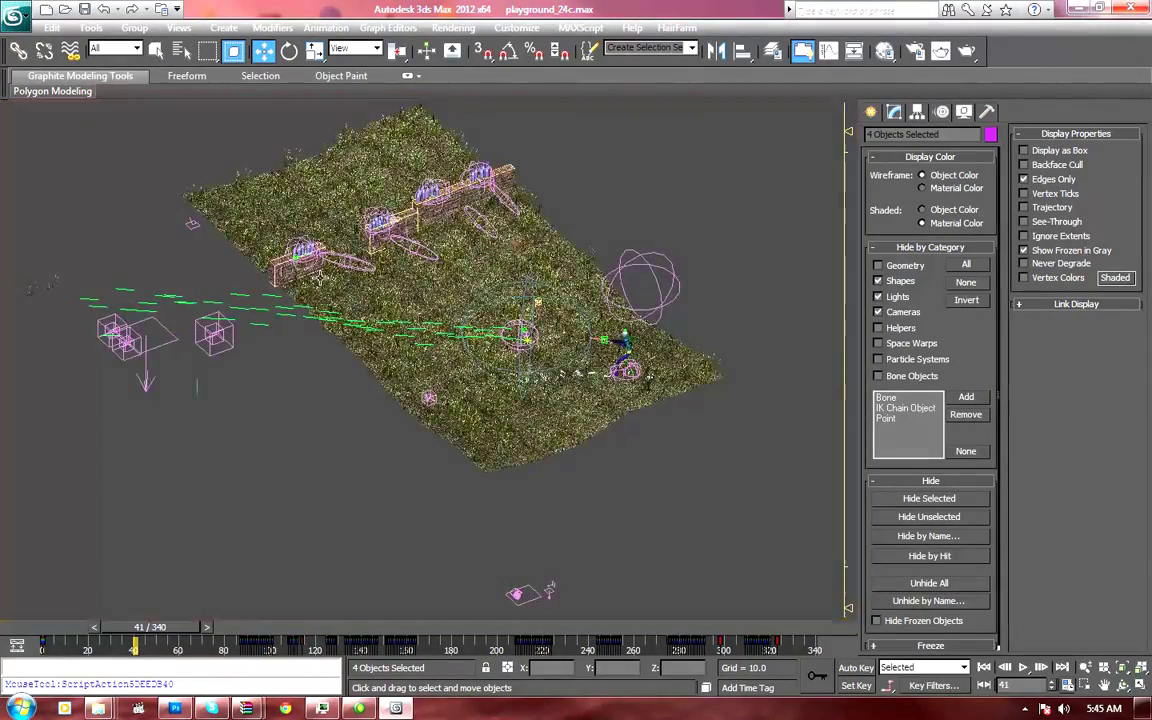
{"action": "scroll", "coordinate": [320, 279], "scroll_direction": "up", "scroll_amount": 8}
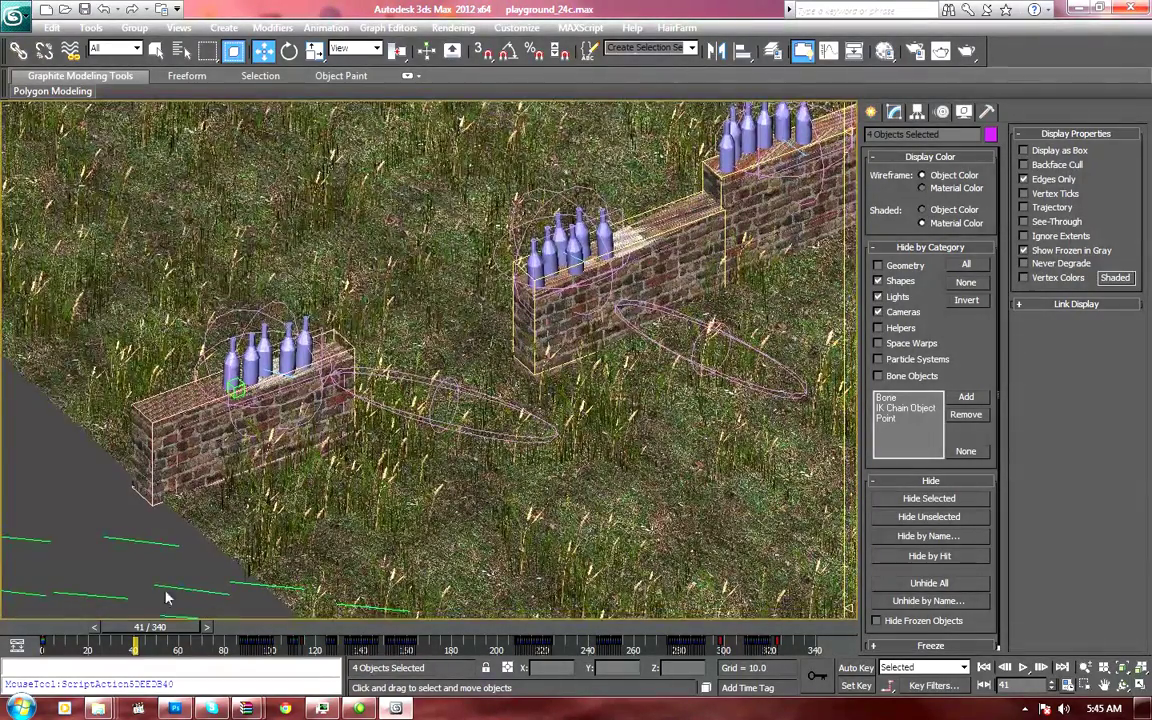
{"action": "left_click_drag", "start_coordinate": [158, 630], "coordinate": [301, 640]}
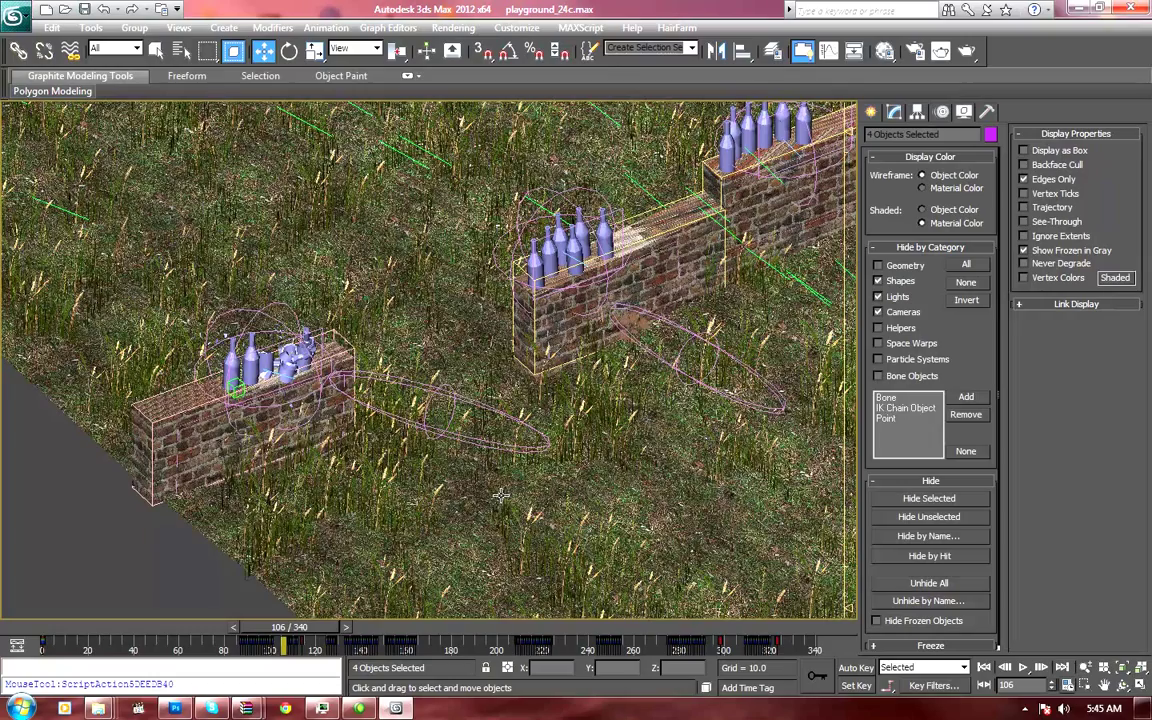
Step: Turn on edged faces in the viewport and view the brick walls and bottles from a lower angle
{"action": "key", "text": "F4"}
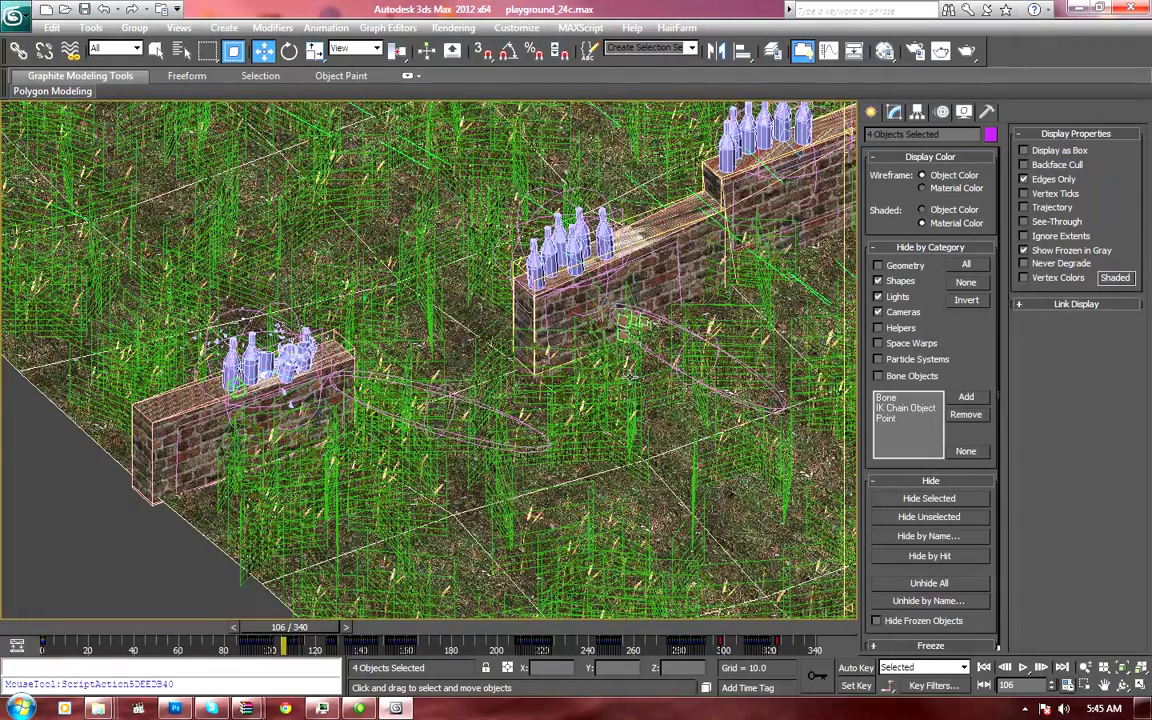
{"action": "key", "text": "ctrl+r"}
{"action": "left_click_drag", "start_coordinate": [482, 362], "coordinate": [457, 384]}
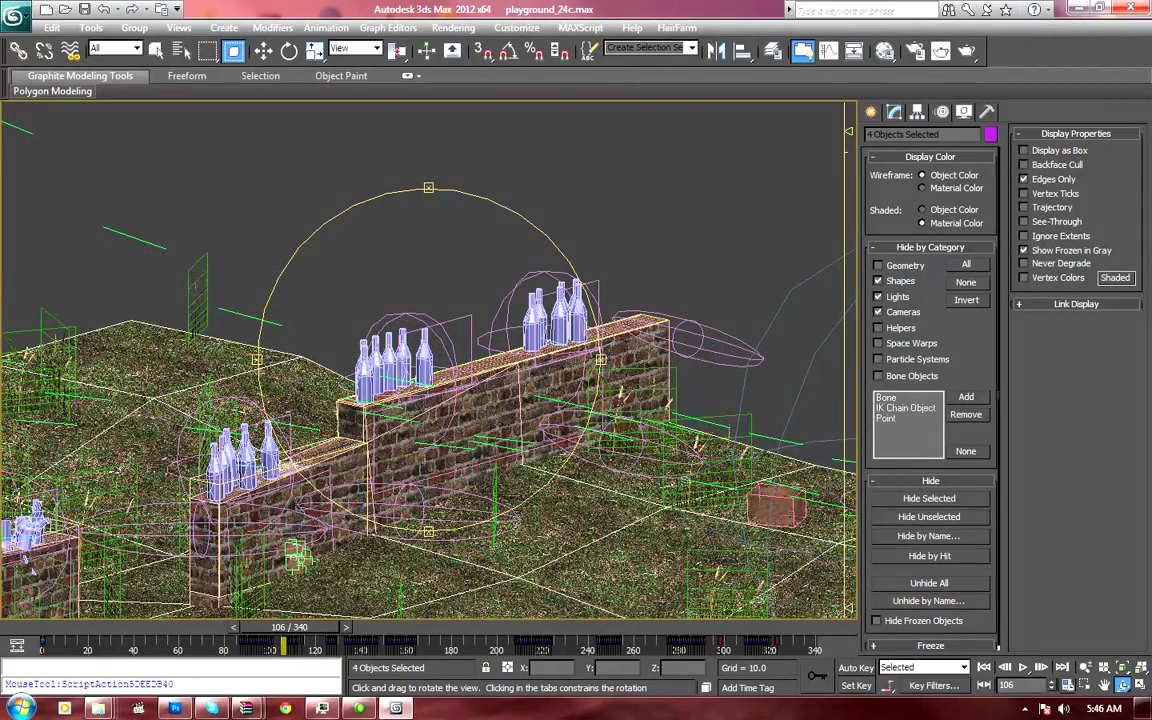
Step: Switch the viewport to wireframe and advance the timeline to frame 131 to view the bottles breaking along the walls
{"action": "left_click_drag", "start_coordinate": [273, 332], "coordinate": [432, 380]}
{"action": "right_click", "coordinate": [432, 380]}
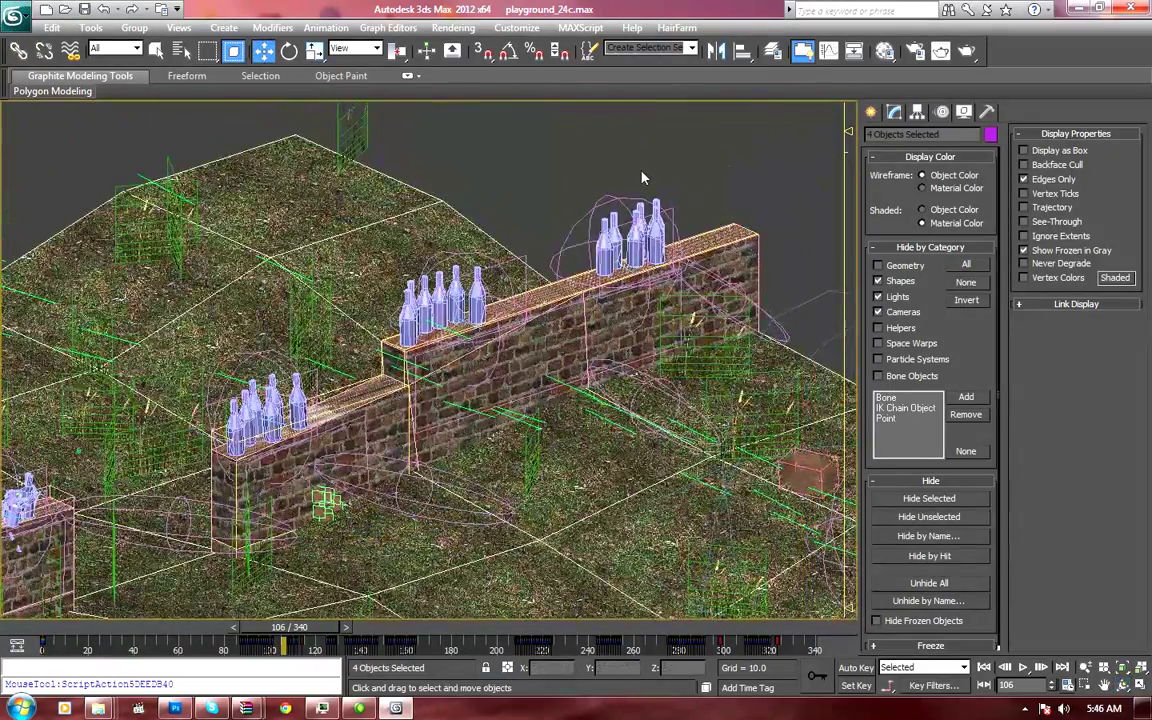
{"action": "key", "text": "F3"}
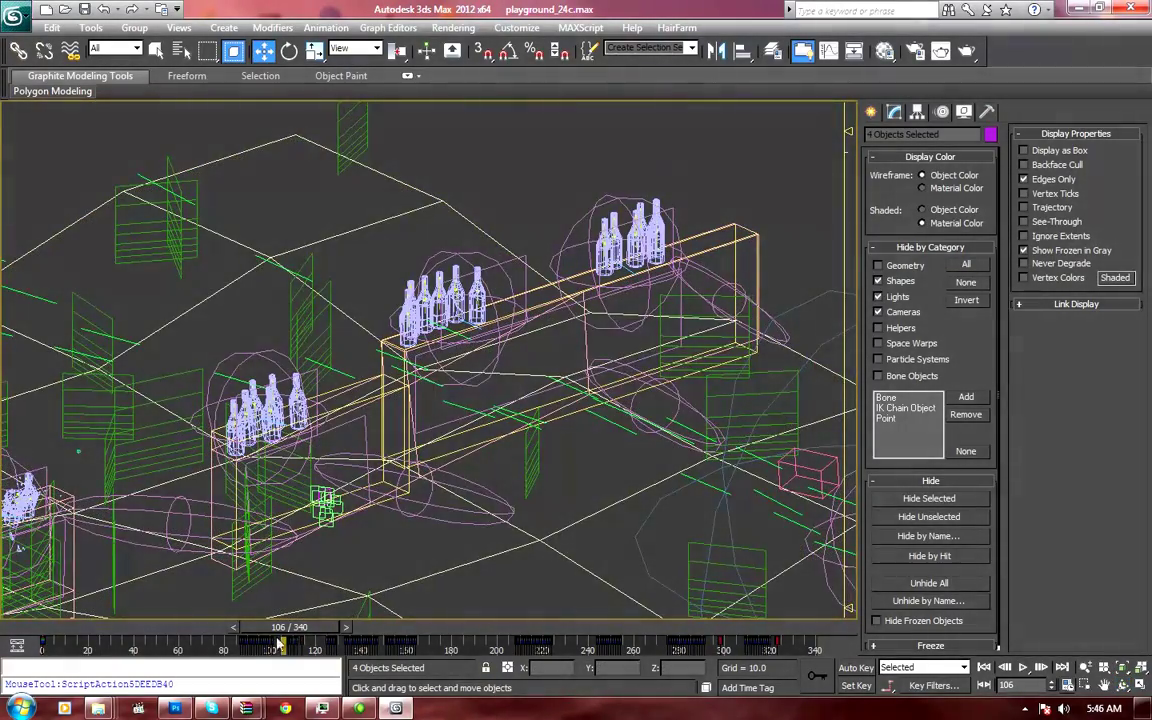
{"action": "middle_click_drag", "start_coordinate": [255, 482], "coordinate": [405, 405]}
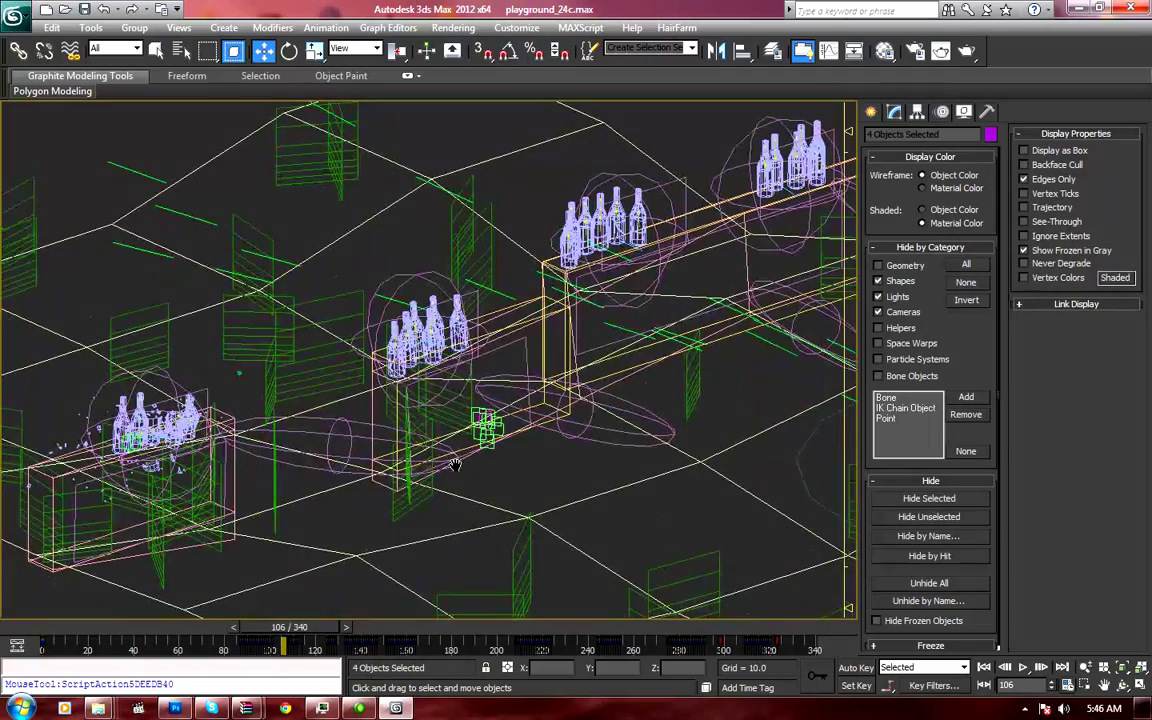
{"action": "left_click_drag", "start_coordinate": [278, 632], "coordinate": [349, 627]}
{"action": "key", "text": "w"}
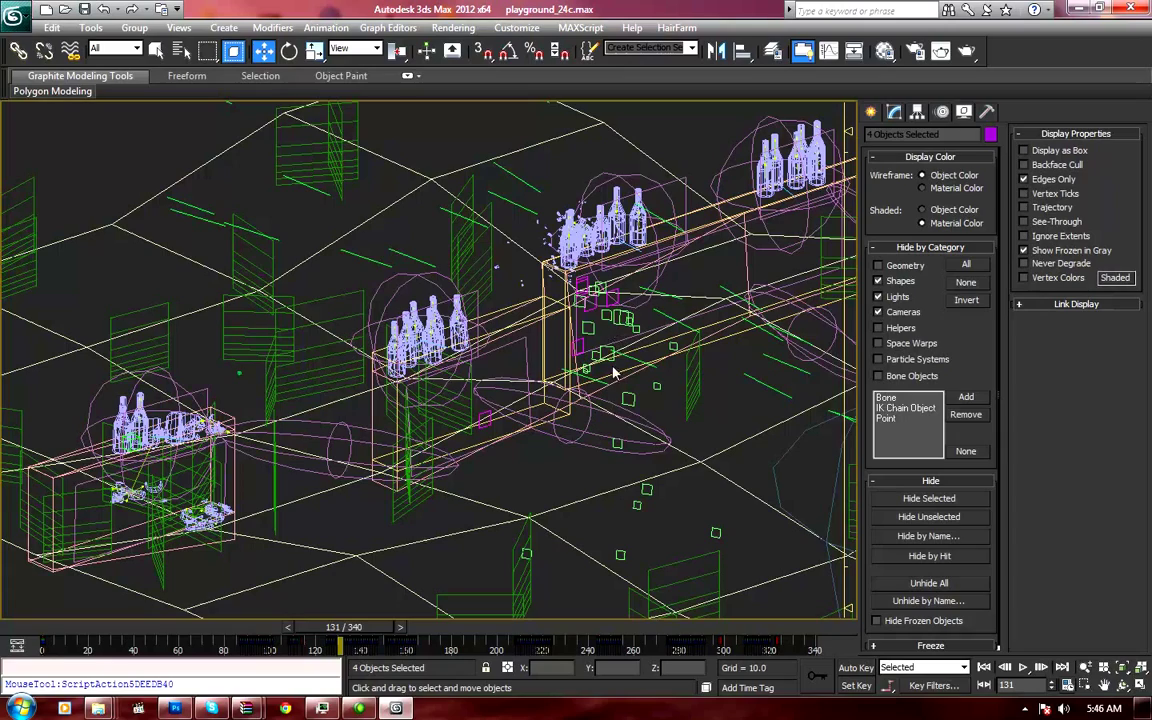
Step: Select the breaking bottle on the middle wall, open Particle View and review the Wall Chip event and the Tracker event's Spawn 009 settings
{"action": "middle_click_drag", "start_coordinate": [594, 296], "coordinate": [509, 403]}
{"action": "left_click", "coordinate": [476, 350]}
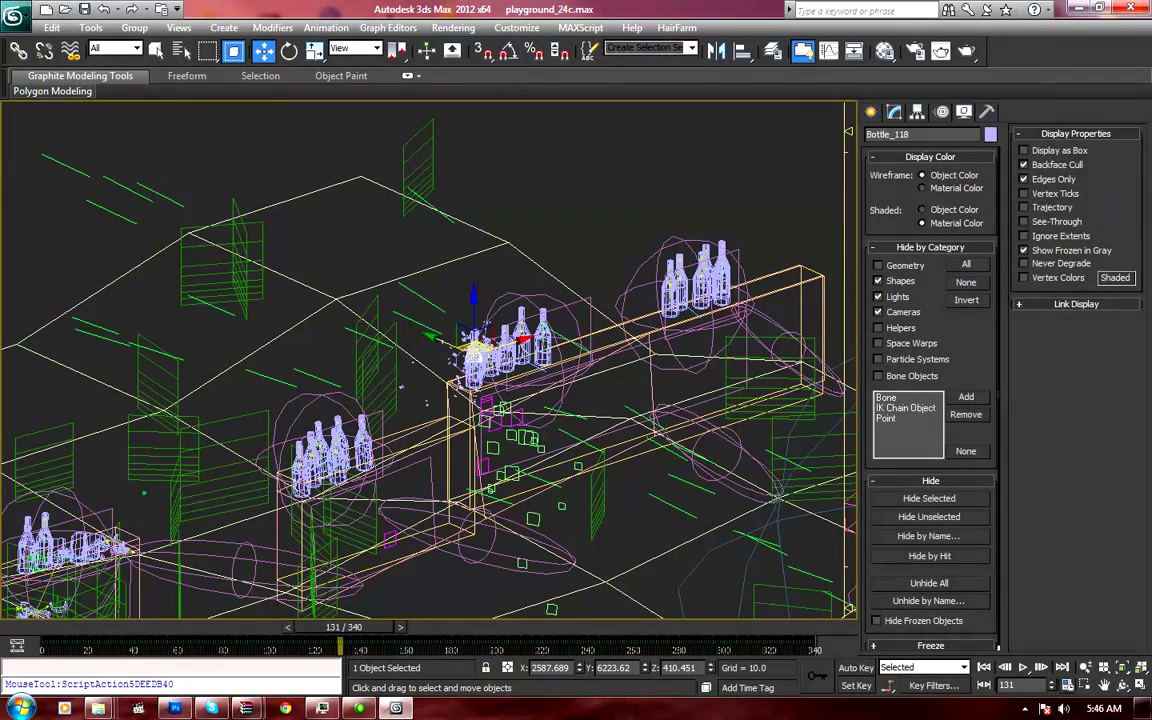
{"action": "key", "text": "6"}
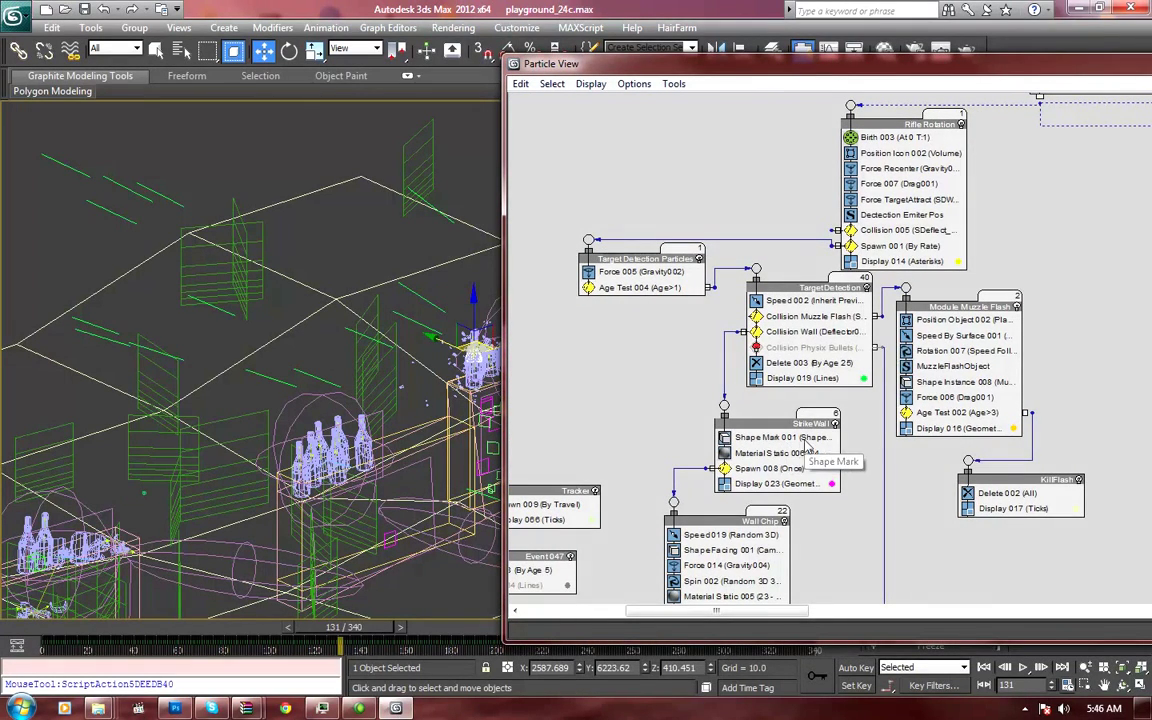
{"action": "scroll", "coordinate": [777, 470], "scroll_direction": "down", "scroll_amount": 3}
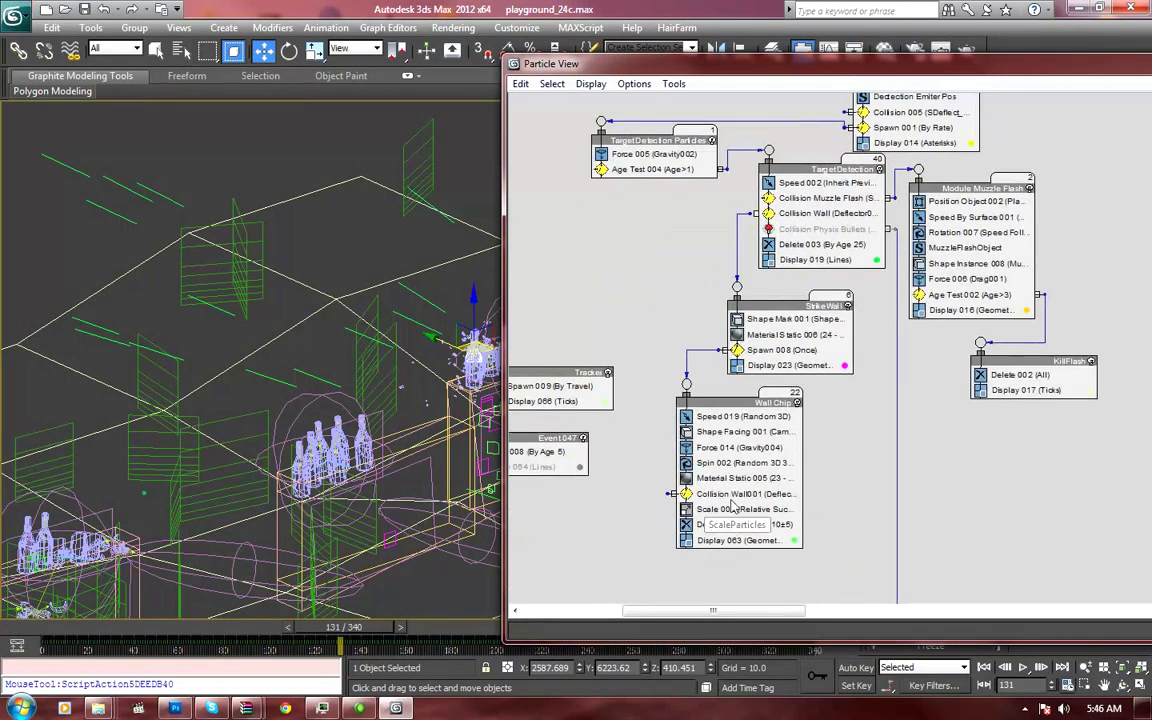
{"action": "middle_click_drag", "start_coordinate": [559, 409], "coordinate": [816, 470]}
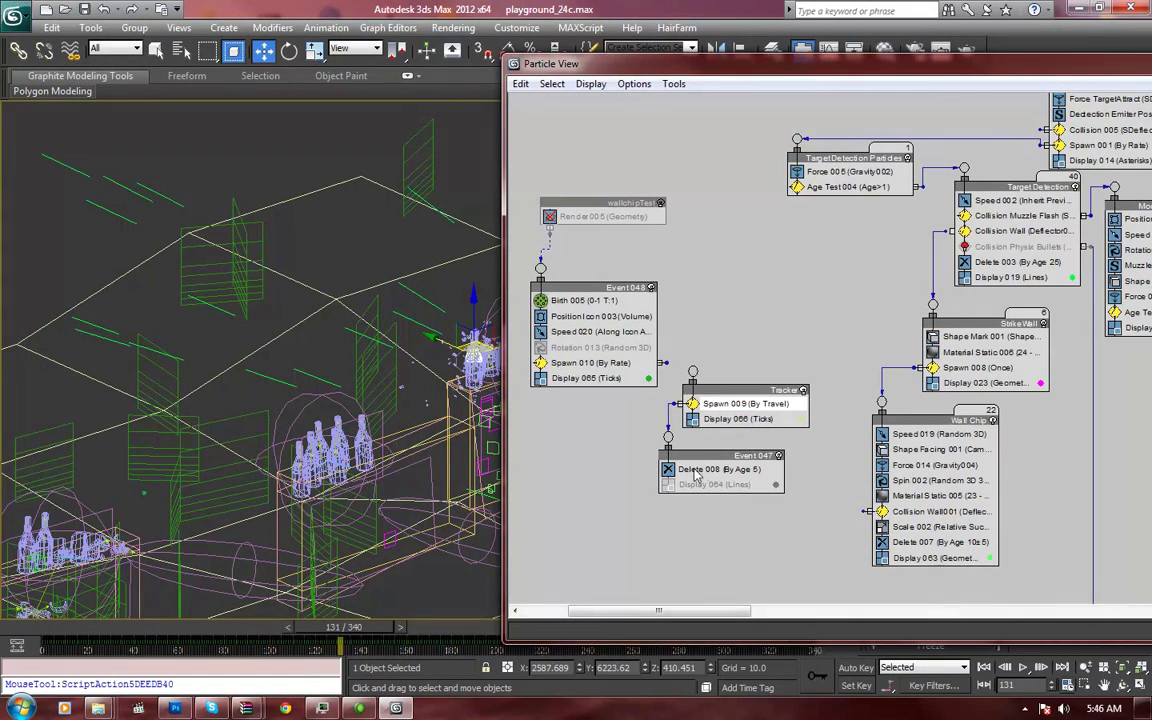
{"action": "left_click_drag", "start_coordinate": [793, 64], "coordinate": [620, 66]}
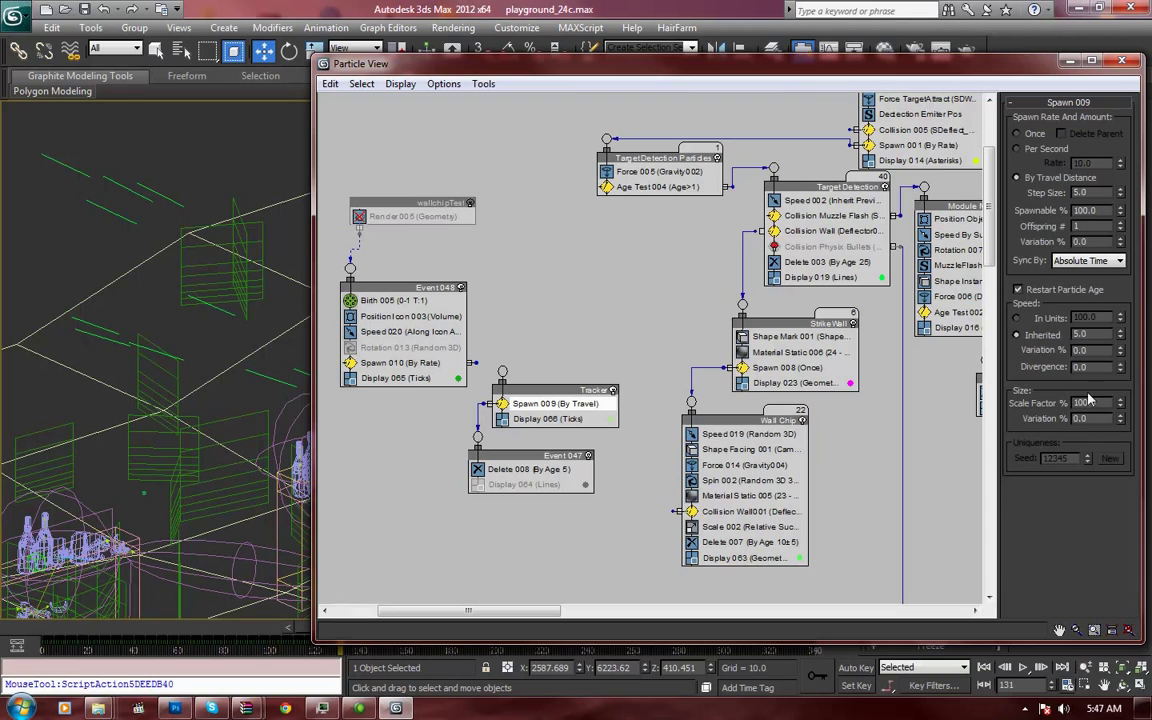
{"action": "key", "text": "ctrl+s"}
Step: Try Dots as the Display 019 type in the Target Detection event, and switch the type back to Lines
{"action": "middle_click_drag", "start_coordinate": [744, 246], "coordinate": [697, 264]}
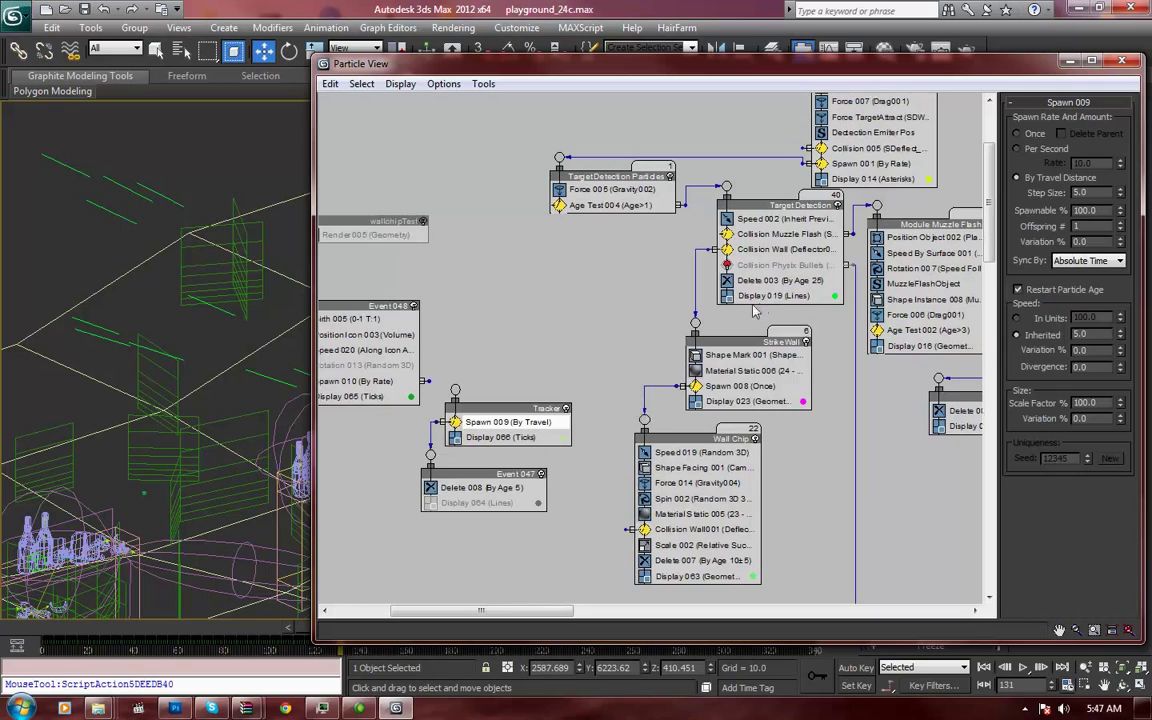
{"action": "left_click", "coordinate": [822, 299]}
{"action": "left_click", "coordinate": [1079, 126]}
{"action": "left_click", "coordinate": [1070, 124]}
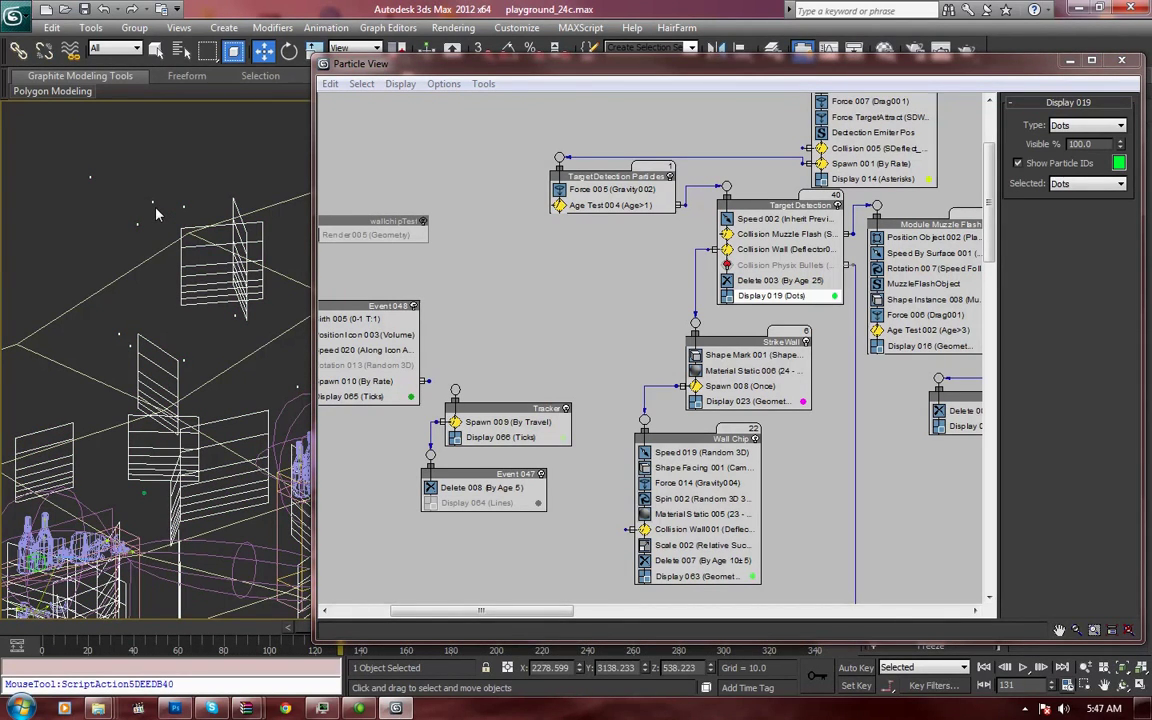
{"action": "left_click", "coordinate": [1073, 186]}
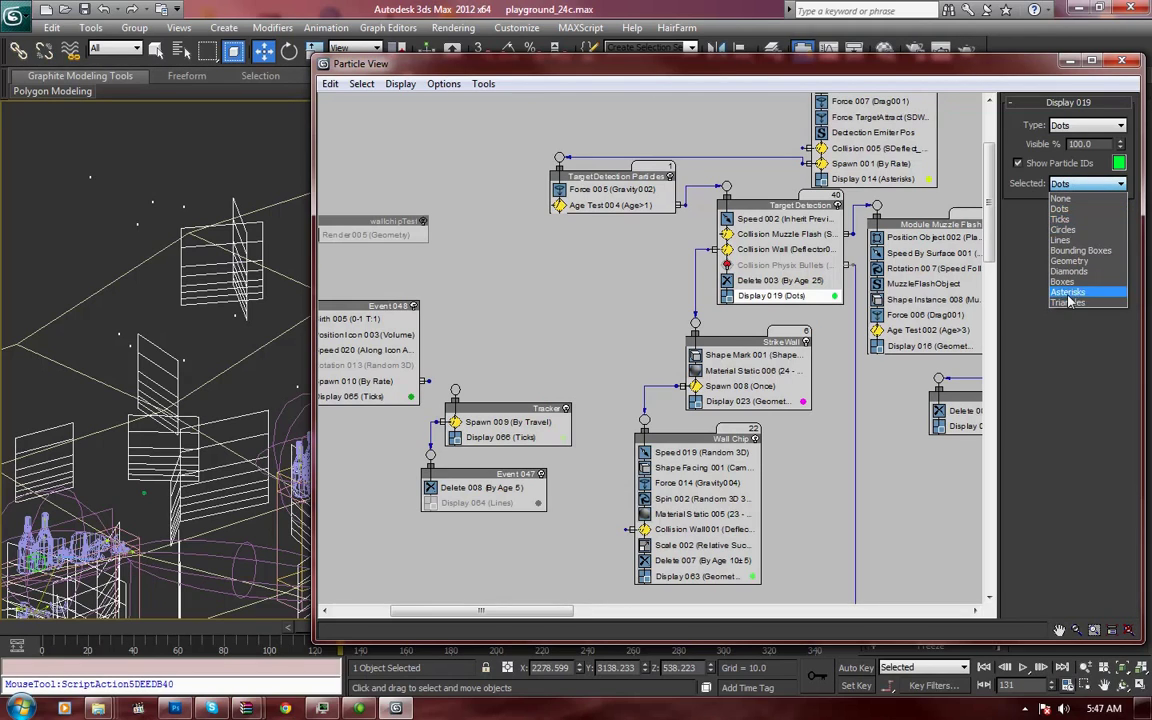
{"action": "left_click", "coordinate": [1073, 210]}
{"action": "left_click", "coordinate": [1087, 125]}
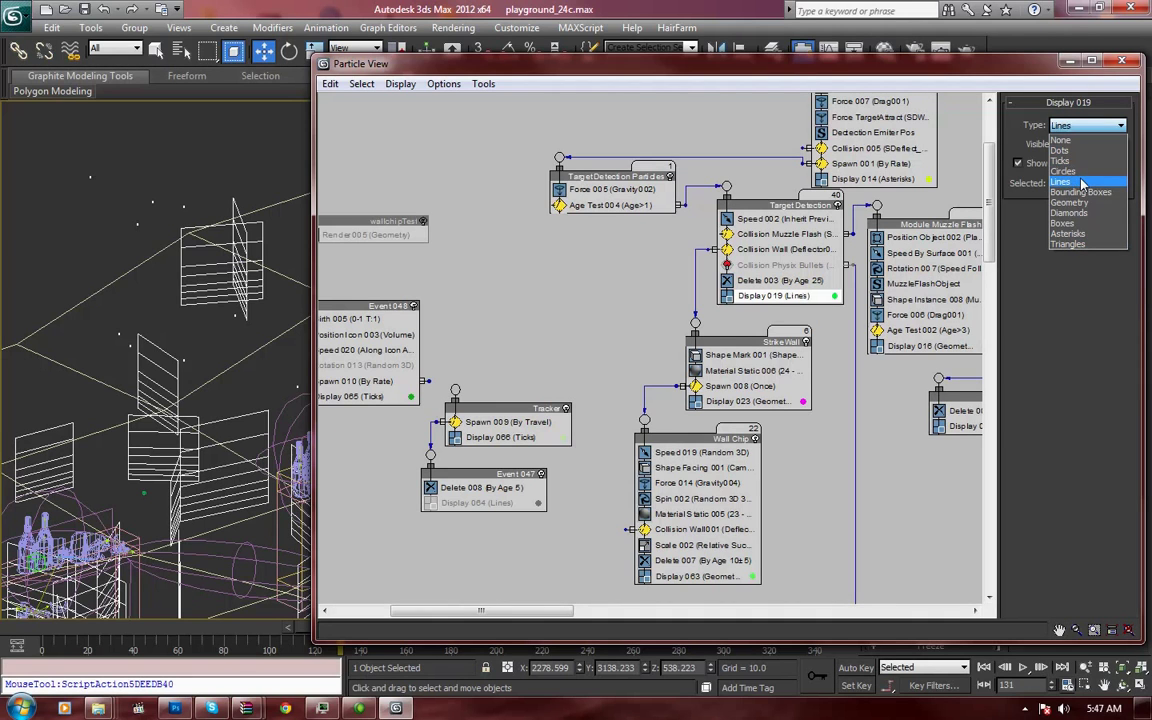
{"action": "left_click", "coordinate": [1062, 182]}
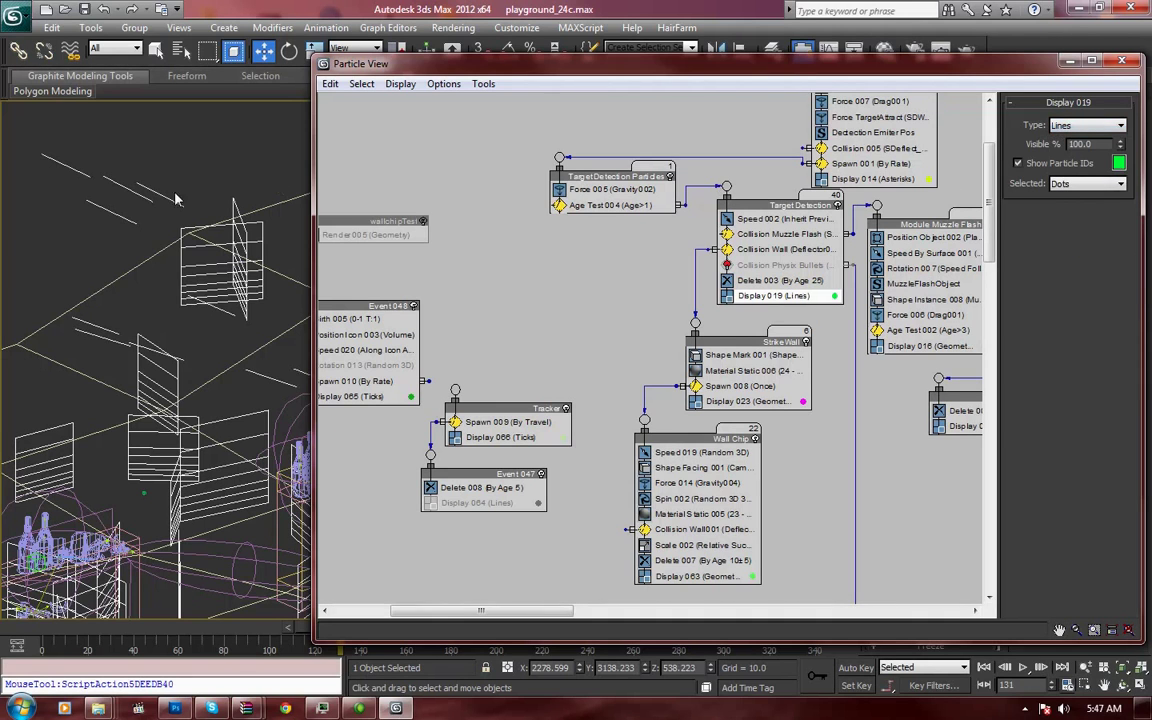
Step: Minimize Particle View, select the particle fragments around the breaking bottles and examine them up close, advancing to frame 136
{"action": "left_click", "coordinate": [1068, 62]}
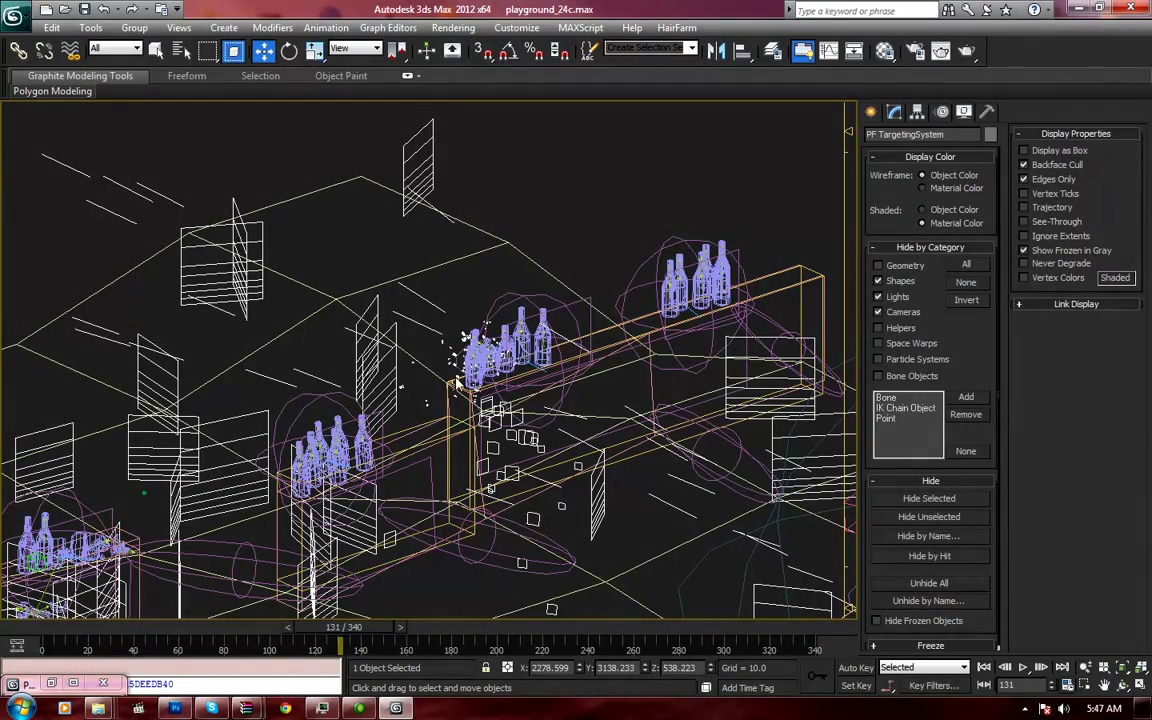
{"action": "left_click", "coordinate": [413, 362]}
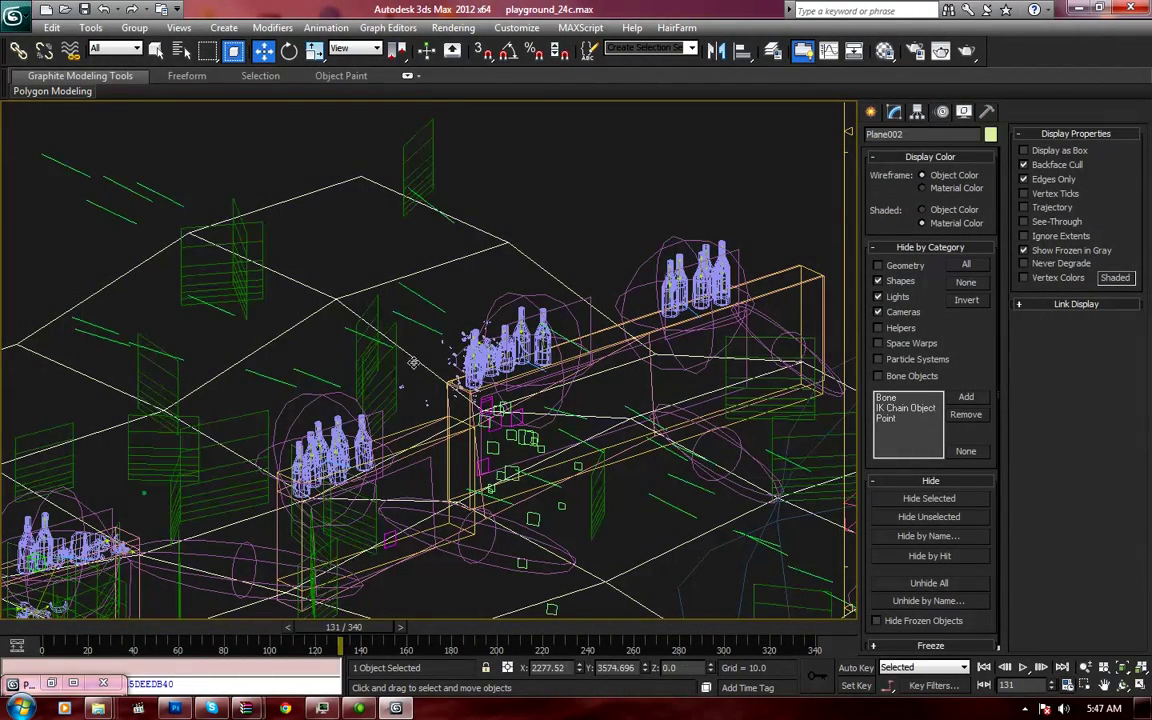
{"action": "scroll", "coordinate": [432, 386], "scroll_direction": "up", "scroll_amount": 5}
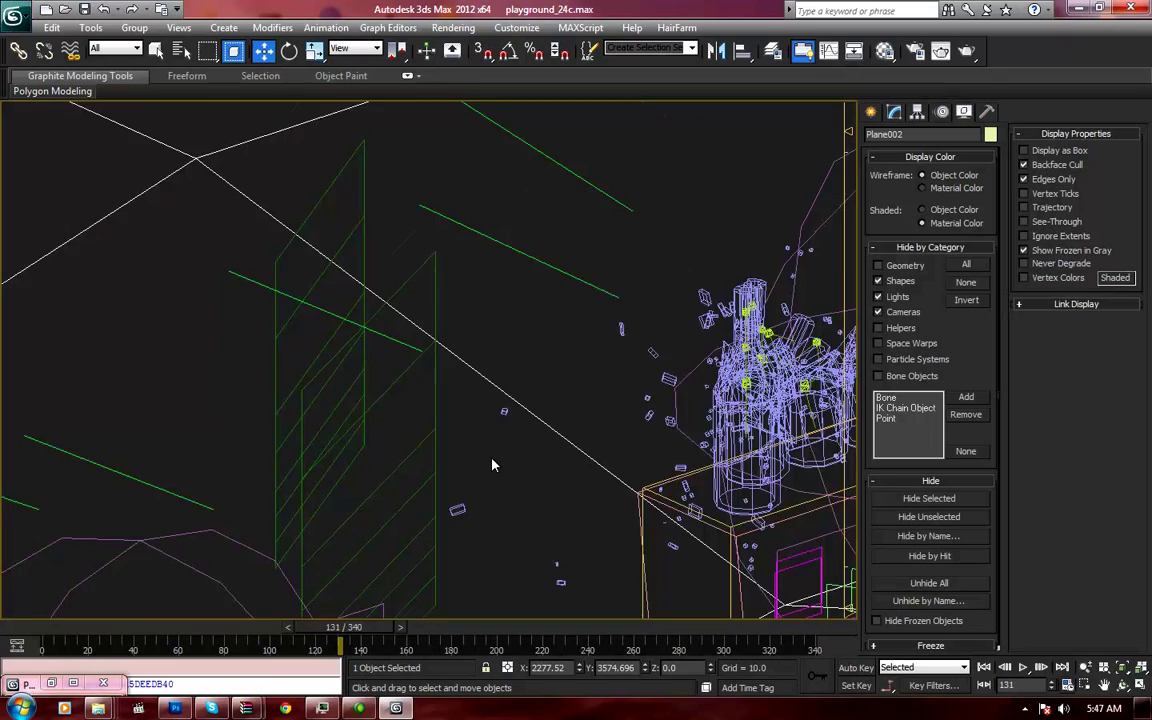
{"action": "scroll", "coordinate": [492, 460], "scroll_direction": "up", "scroll_amount": 3}
{"action": "left_click", "coordinate": [535, 432]}
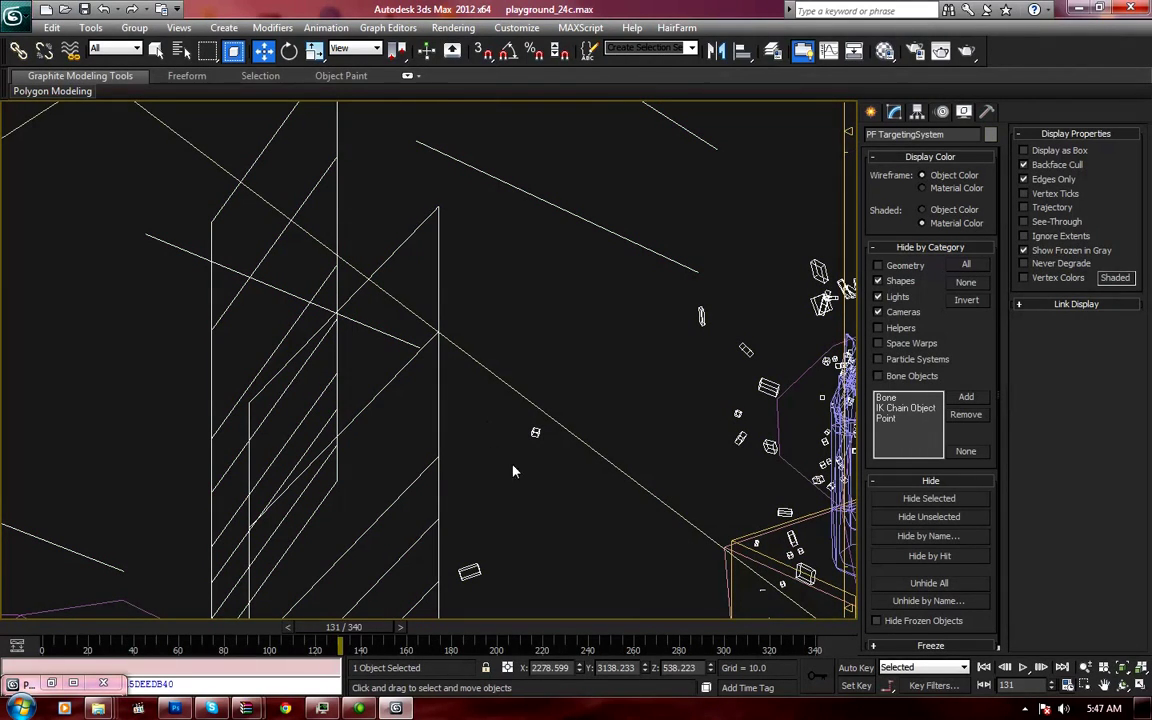
{"action": "middle_click_drag", "start_coordinate": [668, 438], "coordinate": [538, 397]}
{"action": "middle_click_drag", "start_coordinate": [733, 493], "coordinate": [592, 470]}
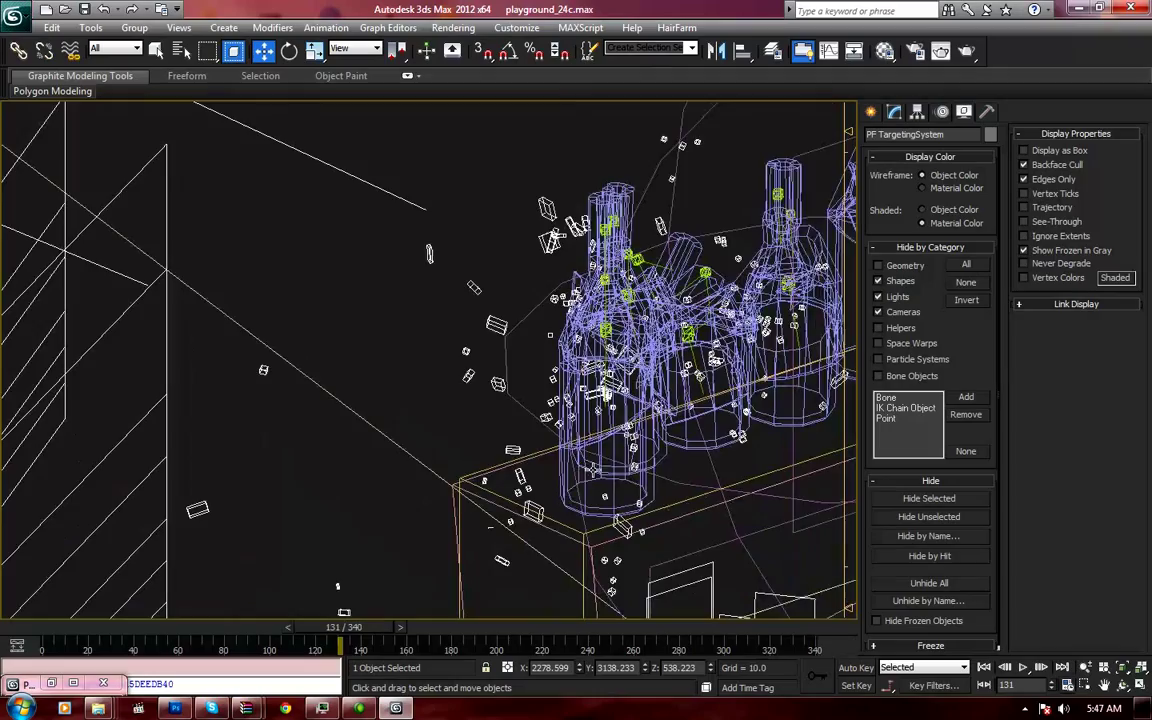
{"action": "middle_click_drag", "start_coordinate": [621, 527], "coordinate": [578, 480], "text": "alt"}
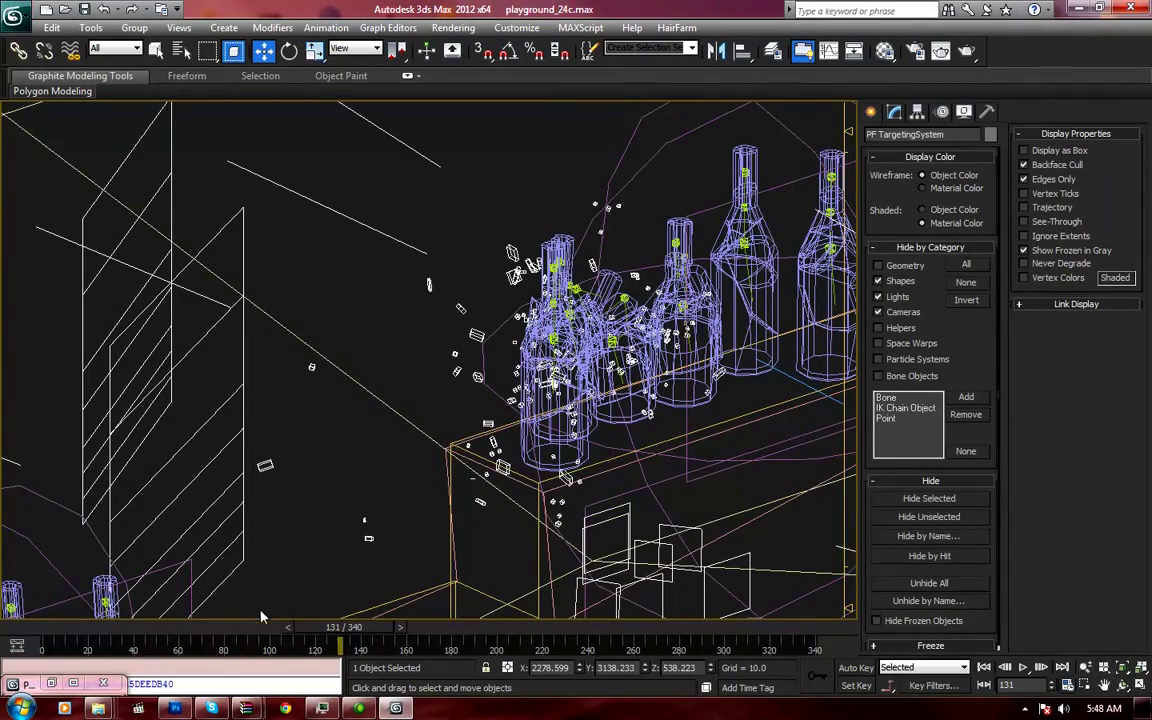
{"action": "mouse_move", "coordinate": [357, 630]}
{"action": "left_mouse_down"}
{"action": "mouse_move", "coordinate": [377, 632]}
{"action": "mouse_move", "coordinate": [318, 630]}
{"action": "mouse_move", "coordinate": [361, 624]}
{"action": "left_mouse_up"}
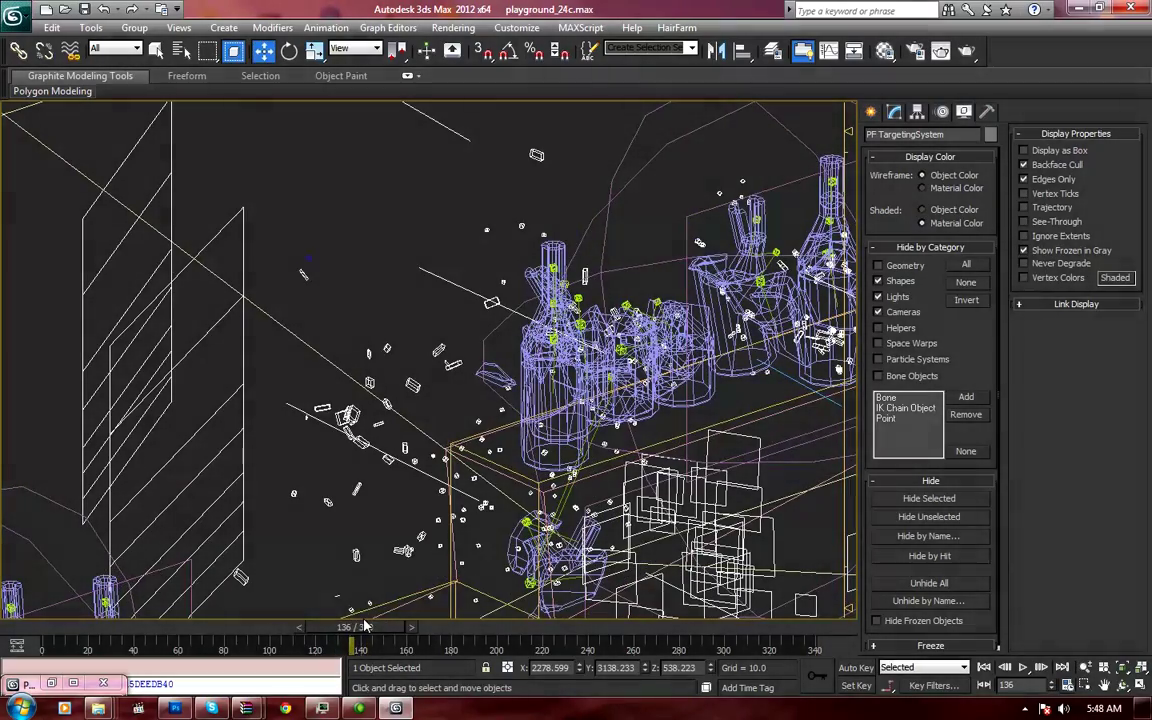
Step: Restore Particle View and turn on the wallchipTest particle flow
{"action": "left_click", "coordinate": [48, 685]}
{"action": "middle_click_drag", "start_coordinate": [481, 351], "coordinate": [740, 384]}
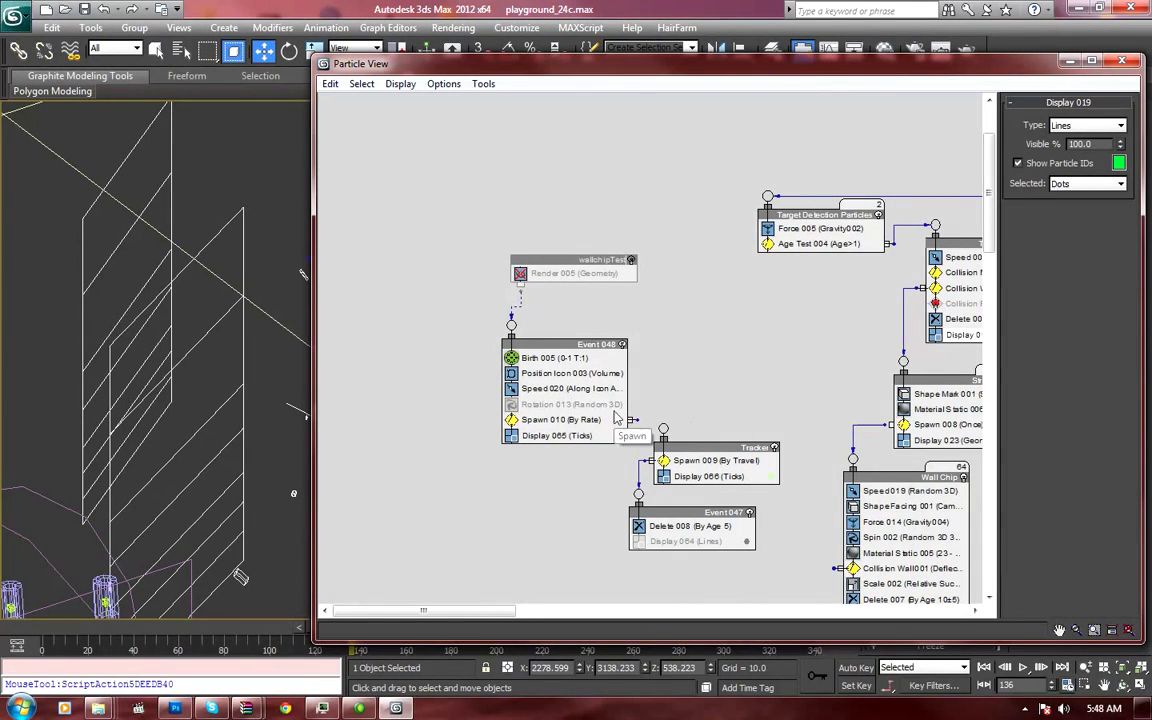
{"action": "left_click", "coordinate": [630, 260]}
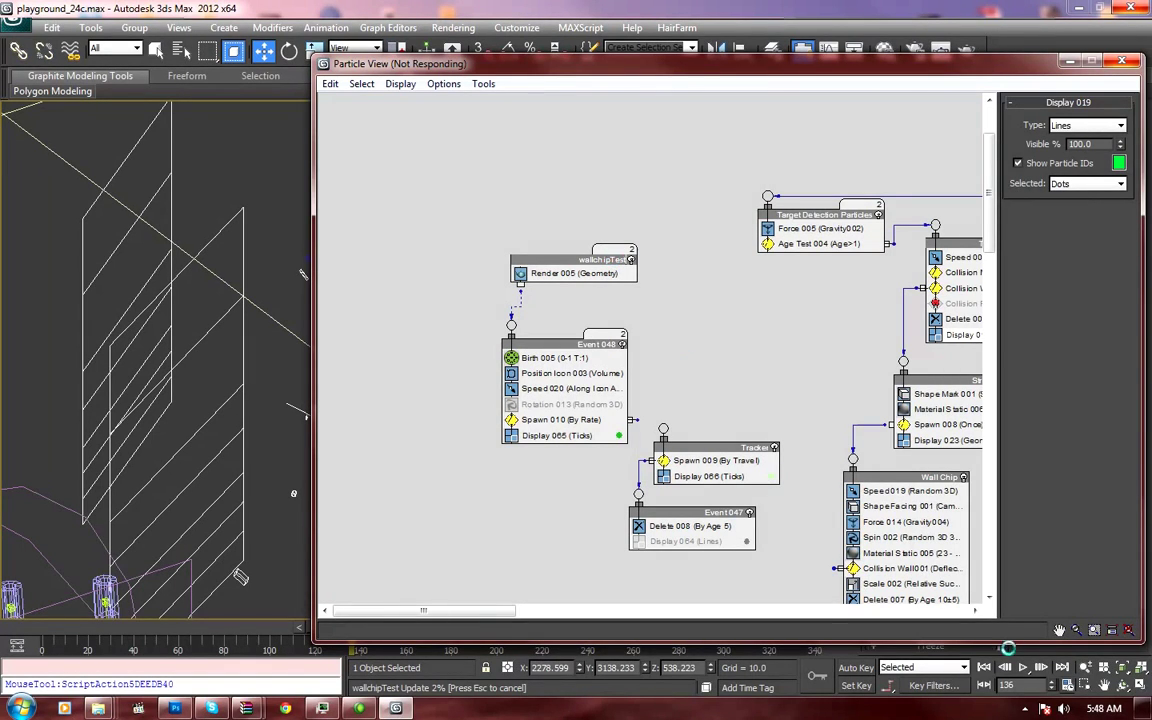
{"action": "left_click", "coordinate": [1026, 704]}
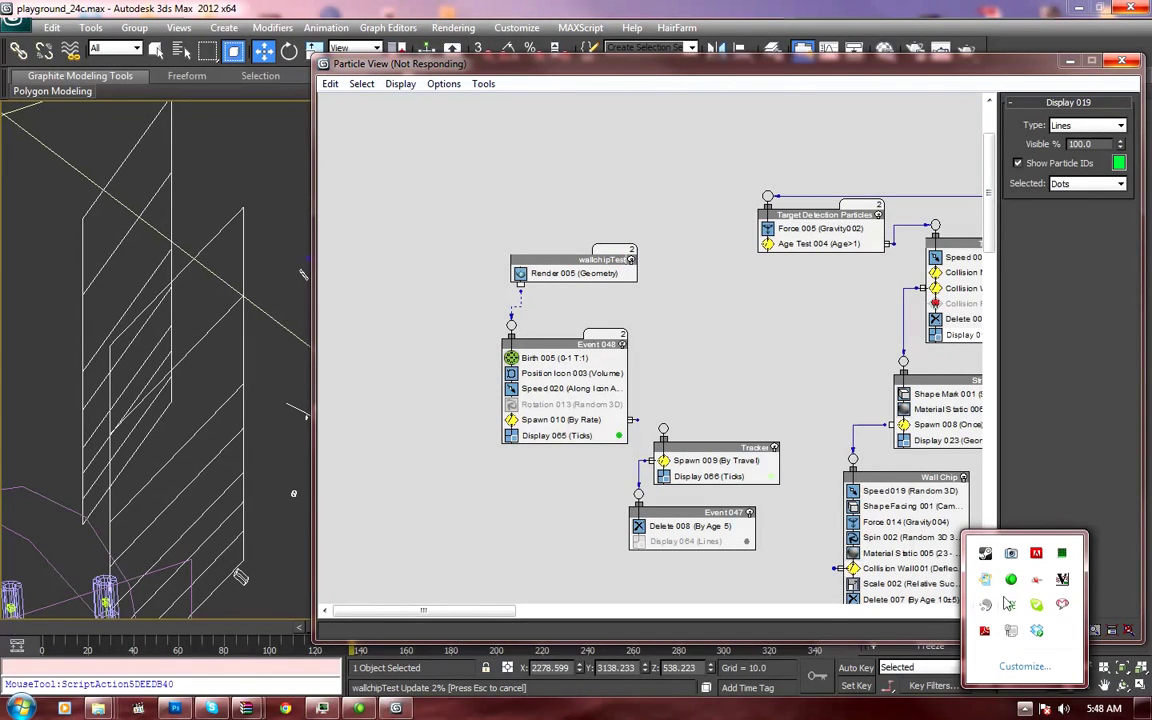